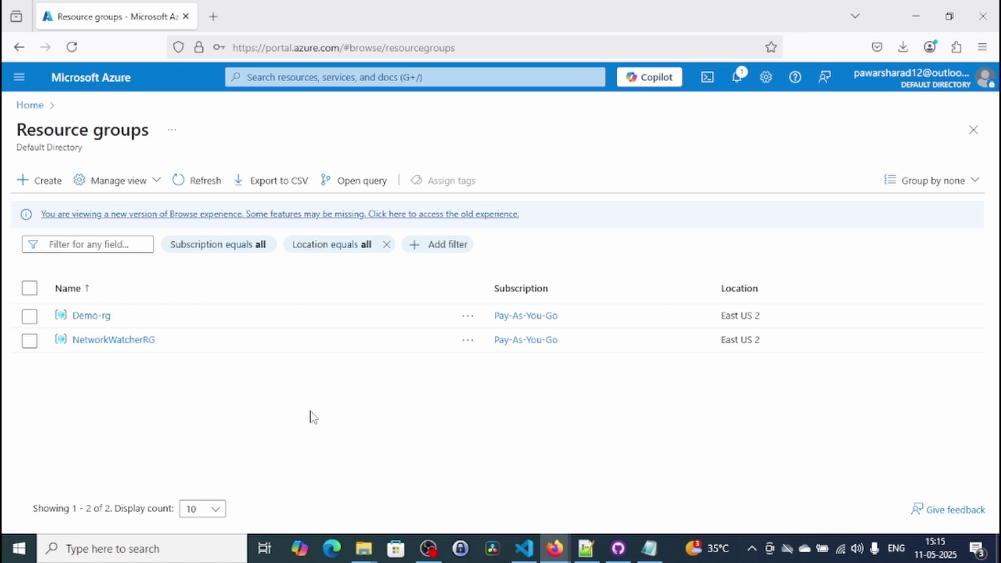
# Step: Open the virtual machines list to view the existing machine
pyautogui.click(348, 77)
pyautogui.click(342, 307)
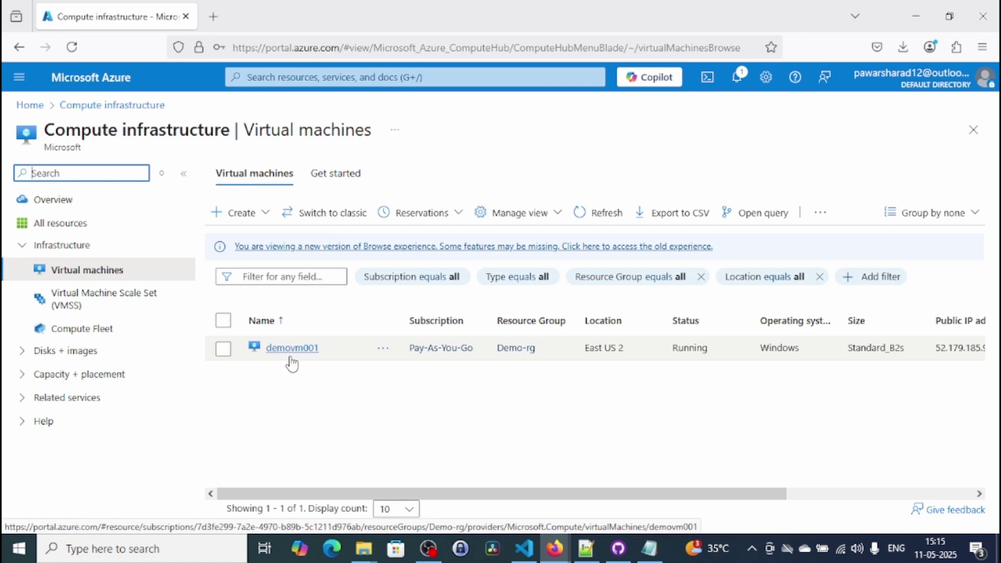
# Step: Search the portal for "storage" and open the Storage accounts service
pyautogui.click(329, 79)
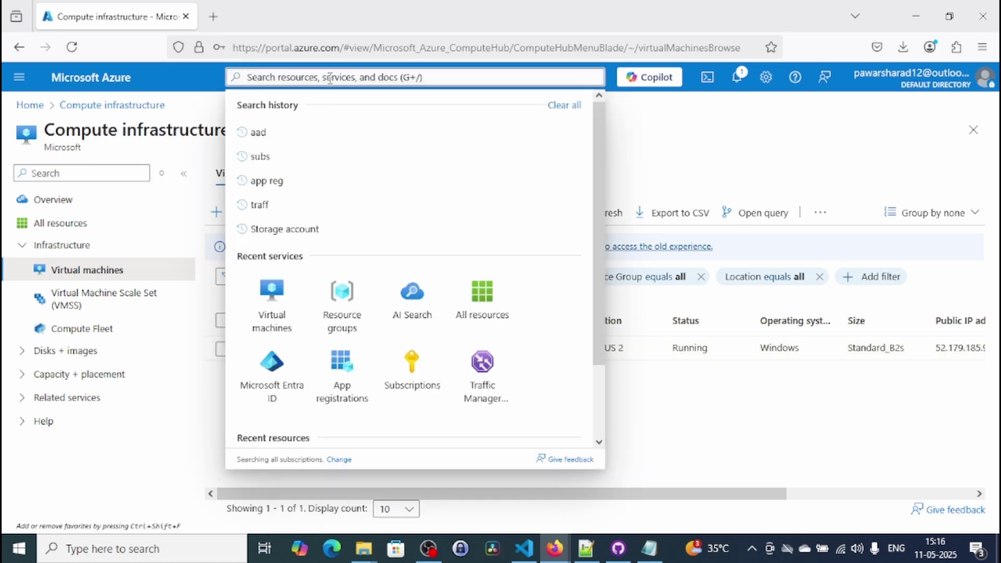
pyautogui.write('s')
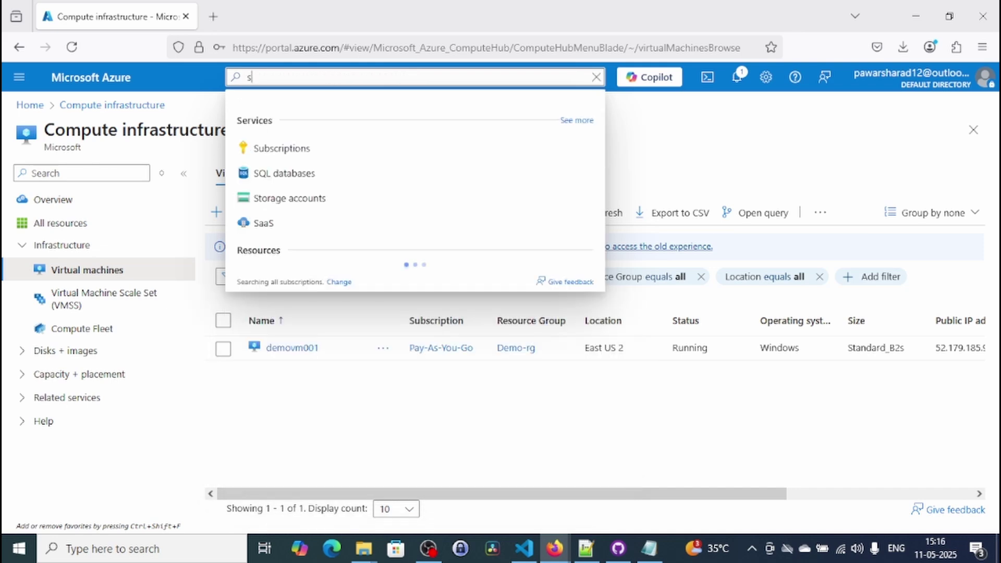
pyautogui.write('torage')
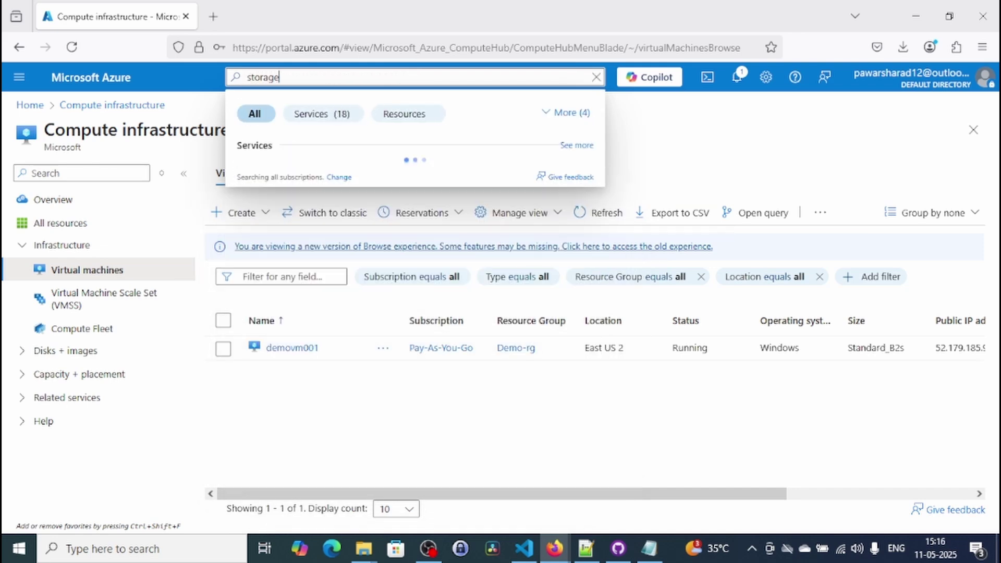
pyautogui.press('Return')
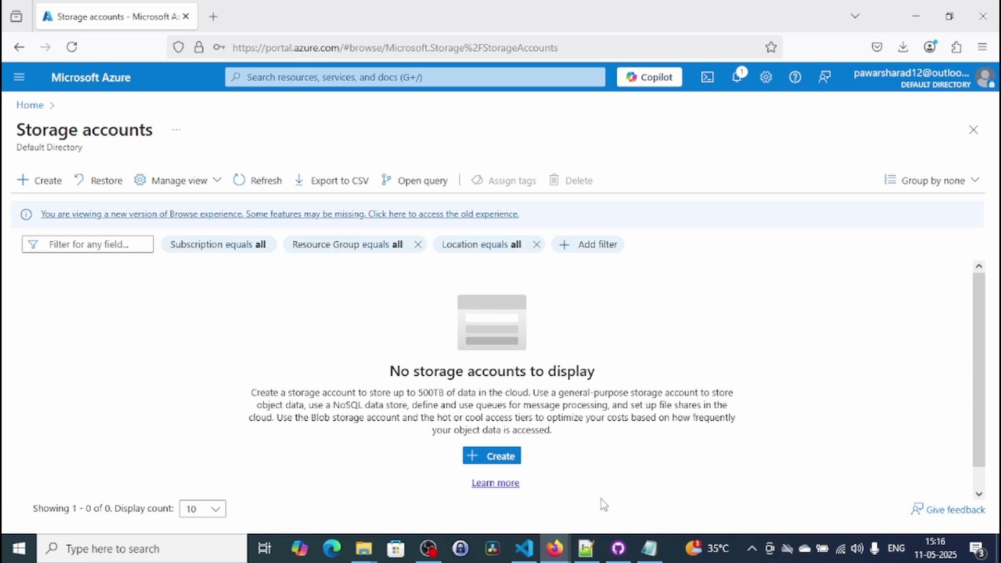
# Step: Start creating a storage account in the Demo-rg resource group and name it mydemostorageaccount0102
pyautogui.click(41, 182)
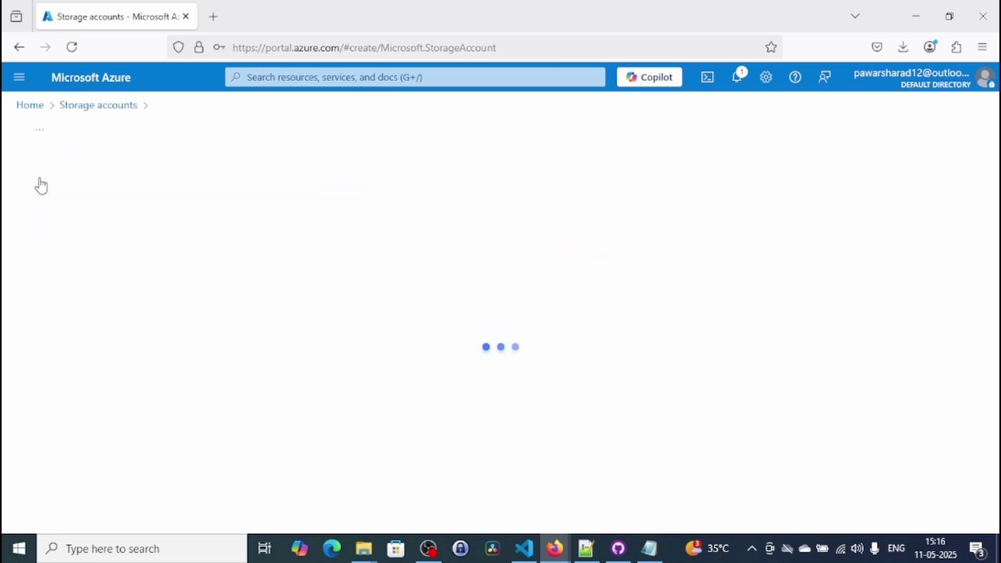
pyautogui.scroll(-2, 997, 377)
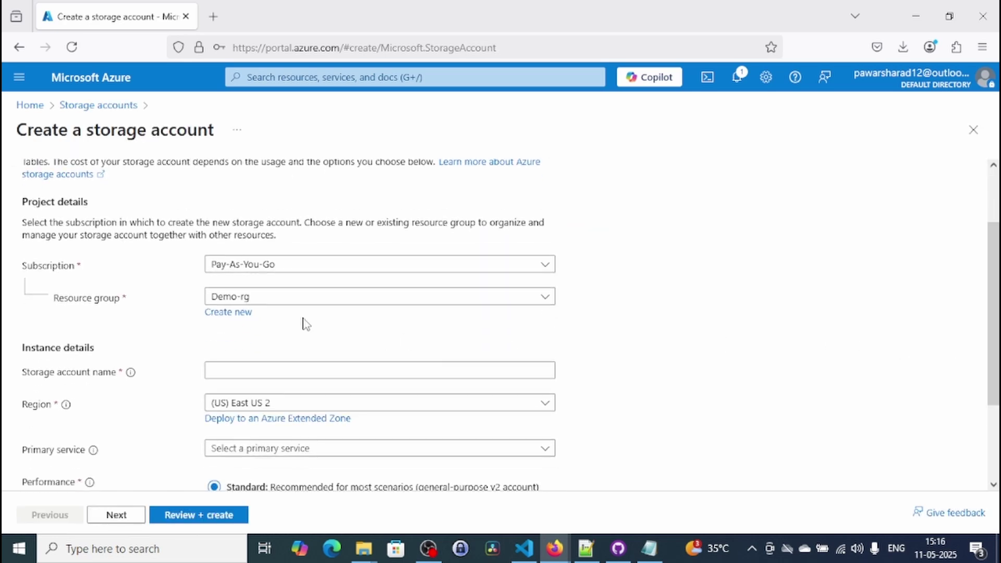
pyautogui.click(268, 368)
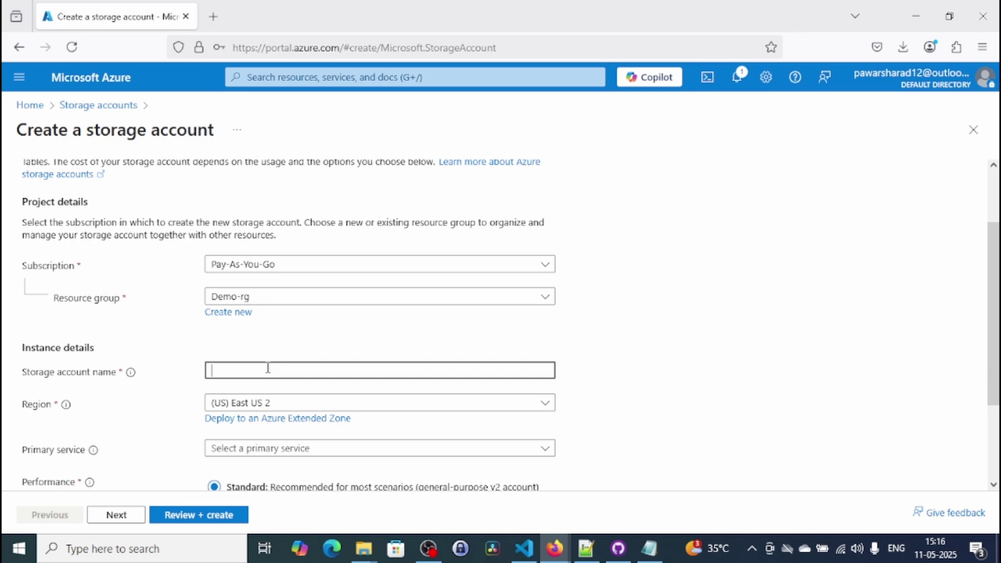
pyautogui.write('mydemos')
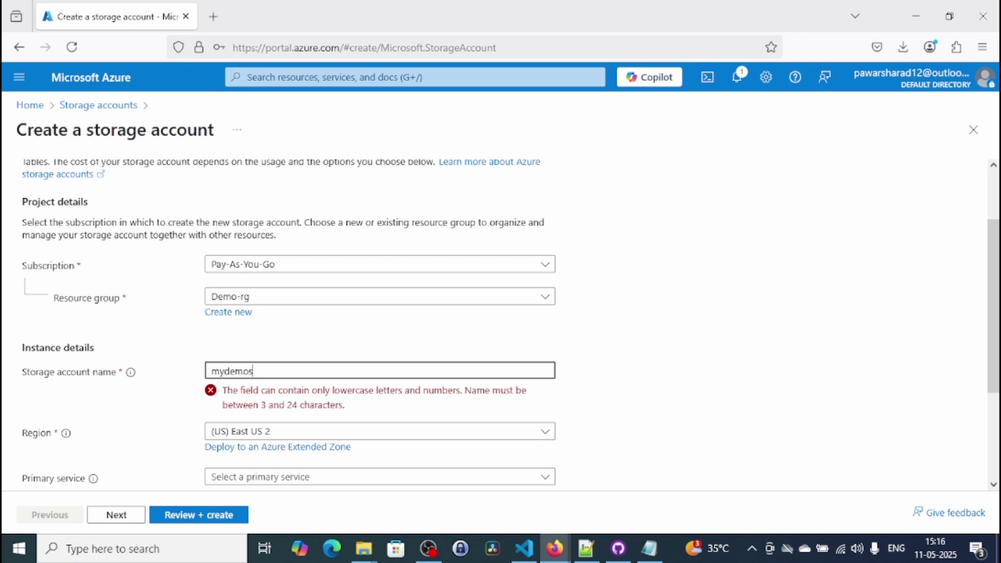
pyautogui.write('tora')
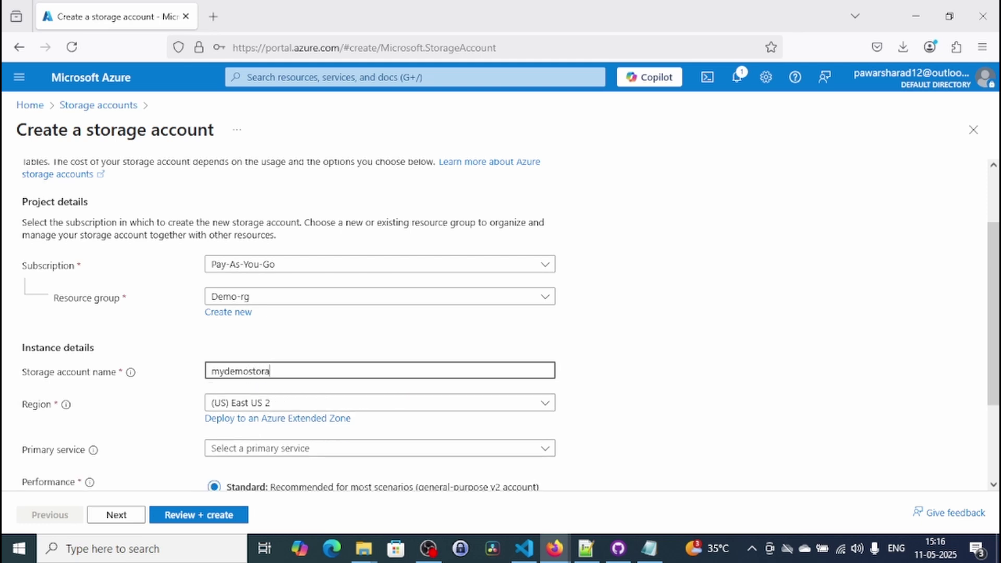
pyautogui.write('geaccount')
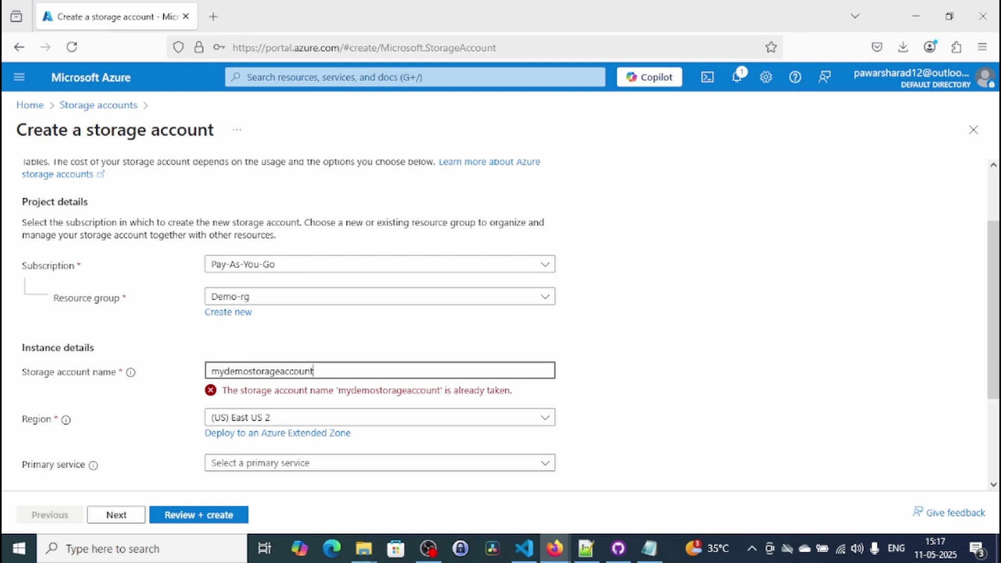
pyautogui.write('0112')
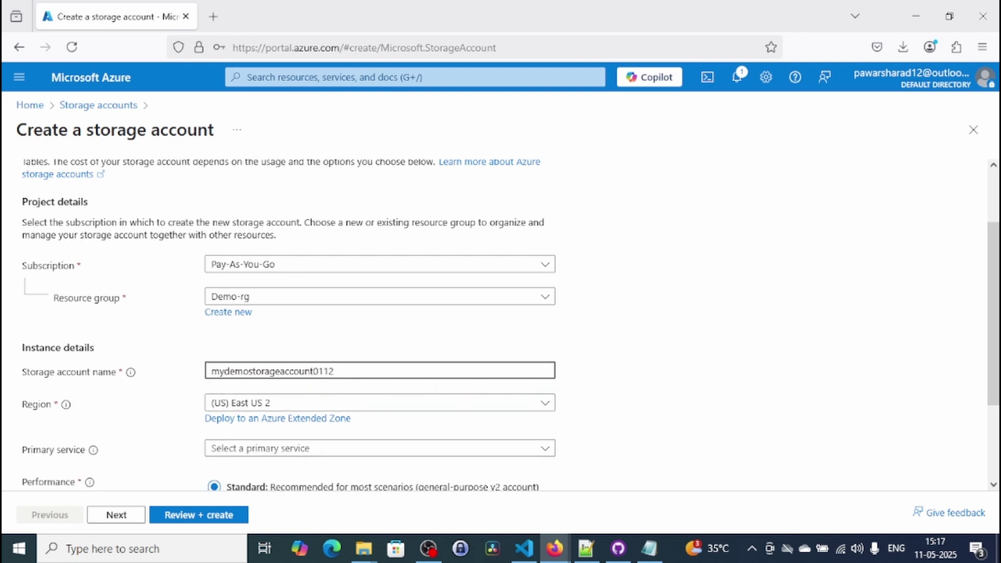
pyautogui.press('BackSpace')
pyautogui.press('BackSpace')
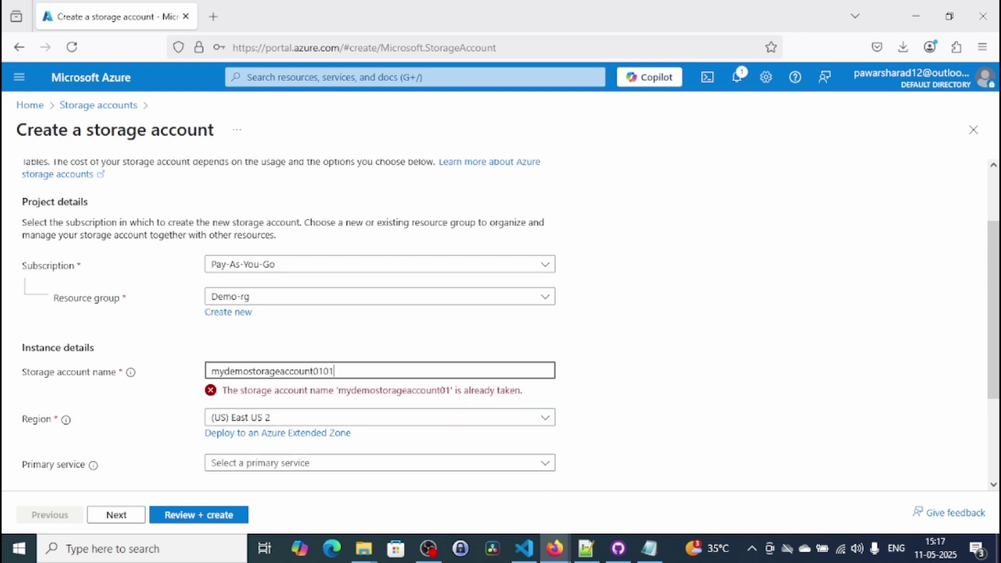
pyautogui.write('02')
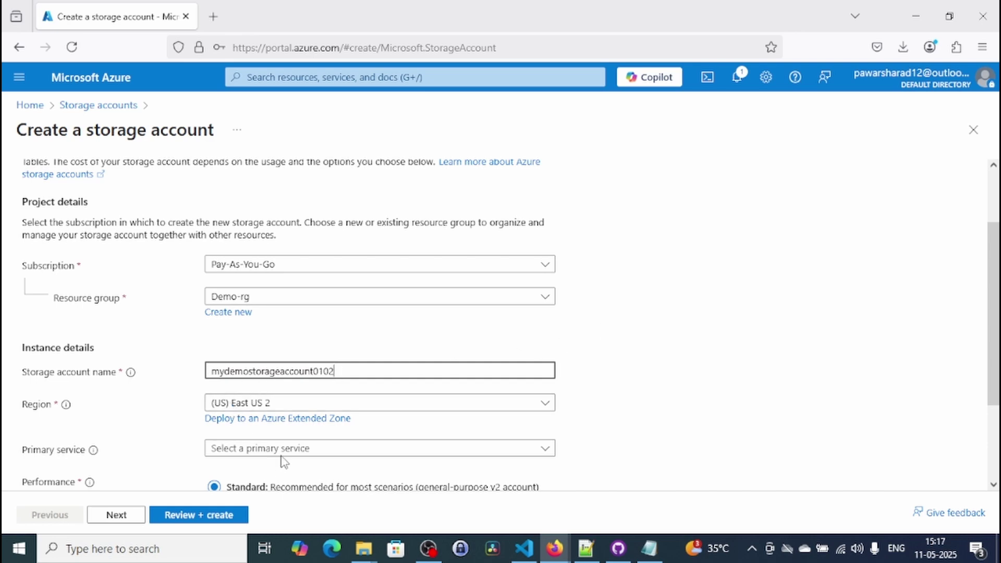
# Step: Set the storage account's primary service to Azure Blob Storage or Azure Data Lake Storage Gen 2
pyautogui.click(295, 449)
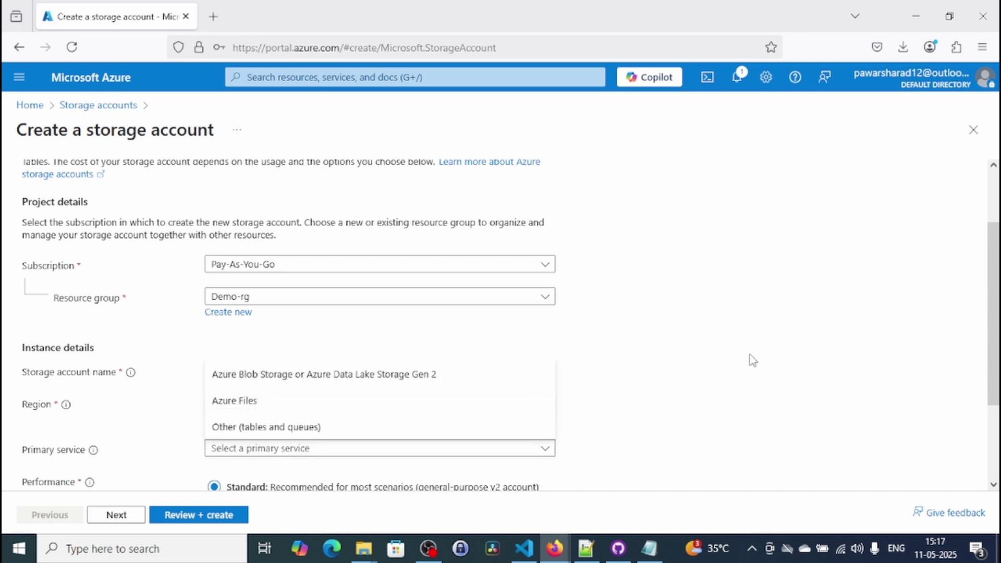
pyautogui.scroll(-2, 751, 358)
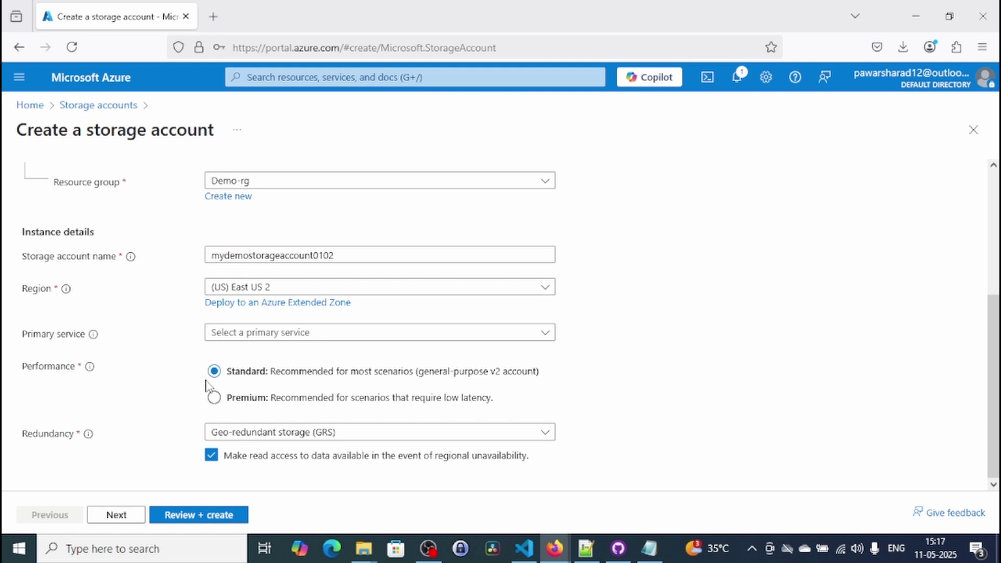
pyautogui.moveTo(94, 336)
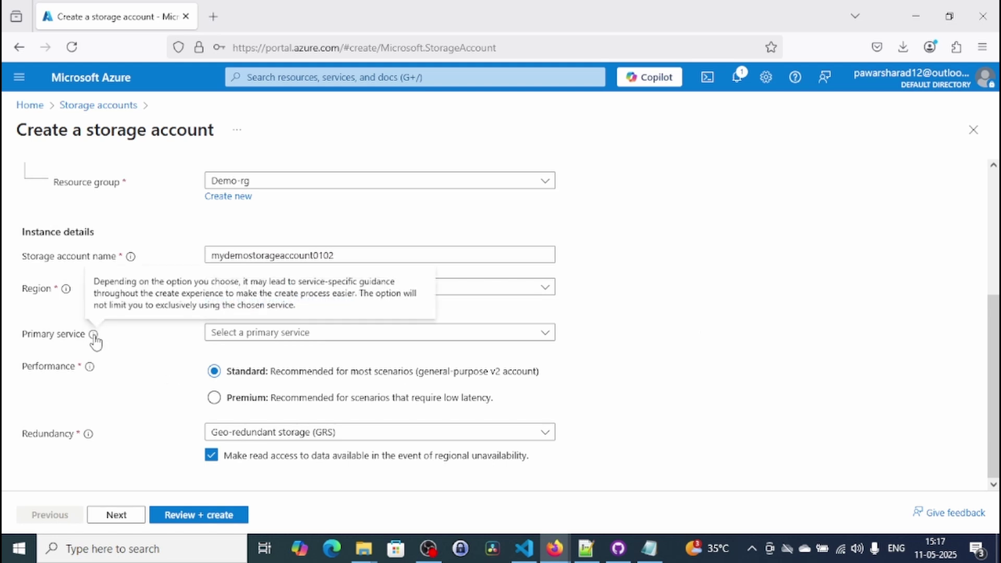
pyautogui.click(299, 337)
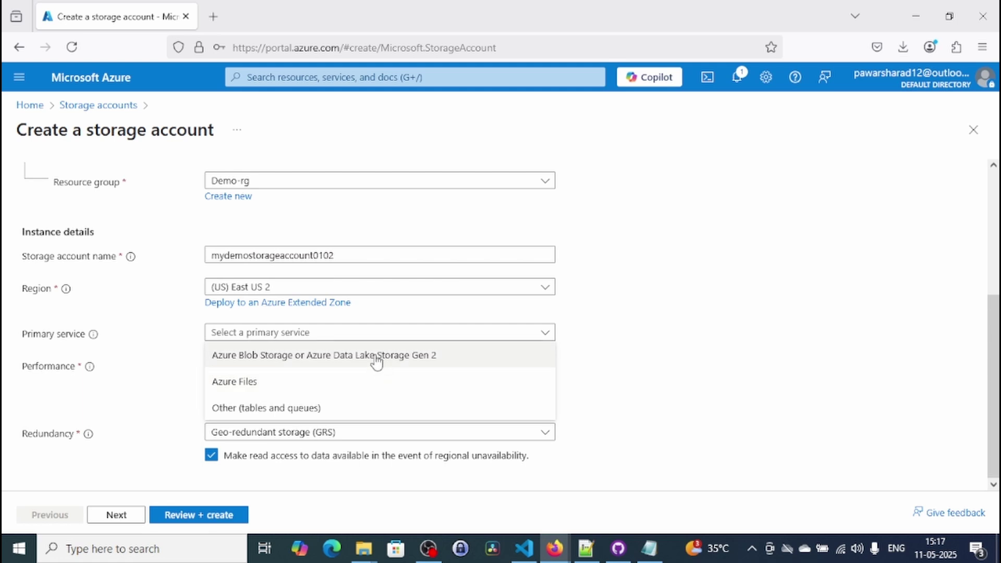
pyautogui.click(343, 386)
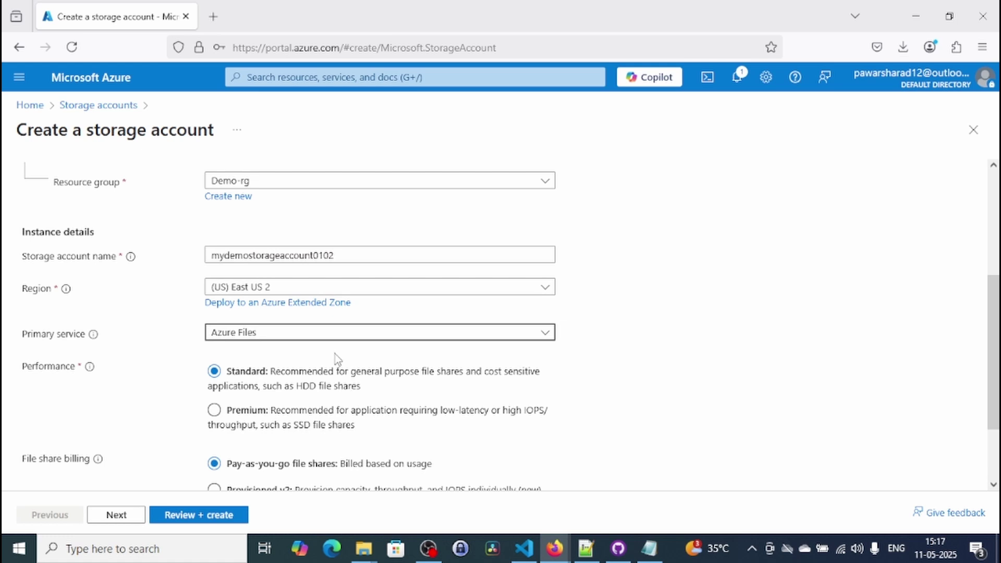
pyautogui.click(305, 333)
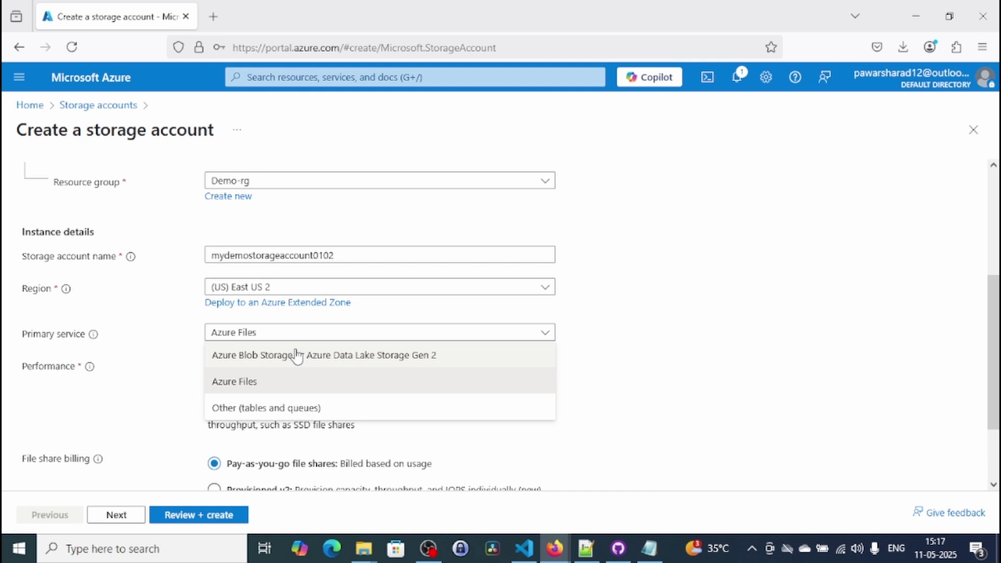
pyautogui.click(332, 357)
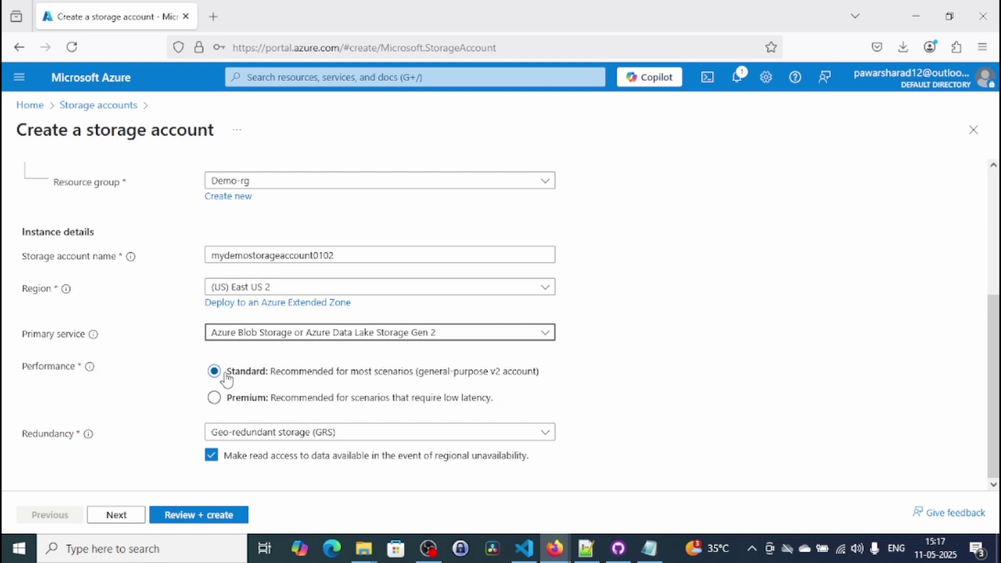
# Step: Disable read access during regional unavailability, set redundancy to Locally-redundant storage (LRS), and continue to the advanced settings
pyautogui.click(211, 455)
pyautogui.click(292, 432)
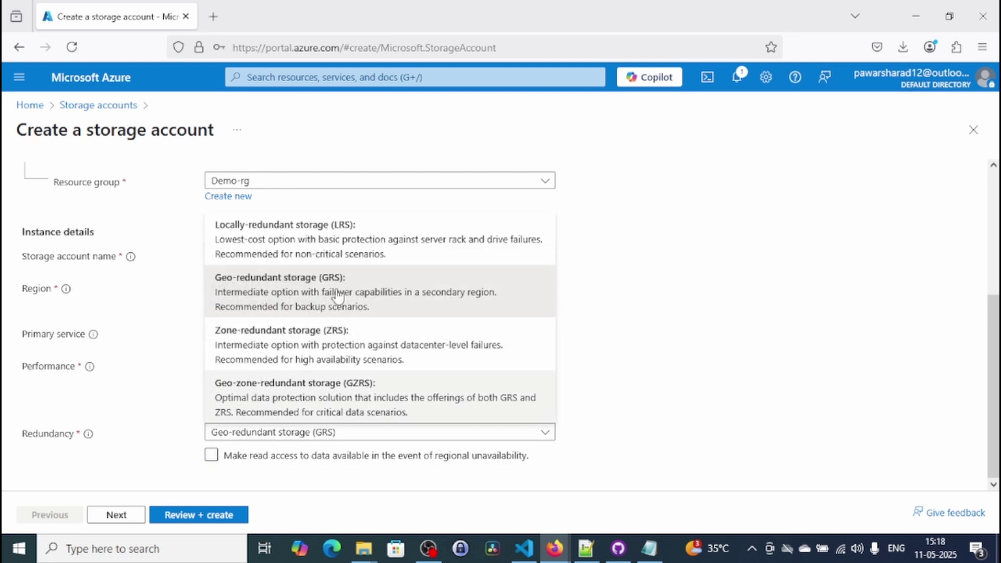
pyautogui.click(327, 247)
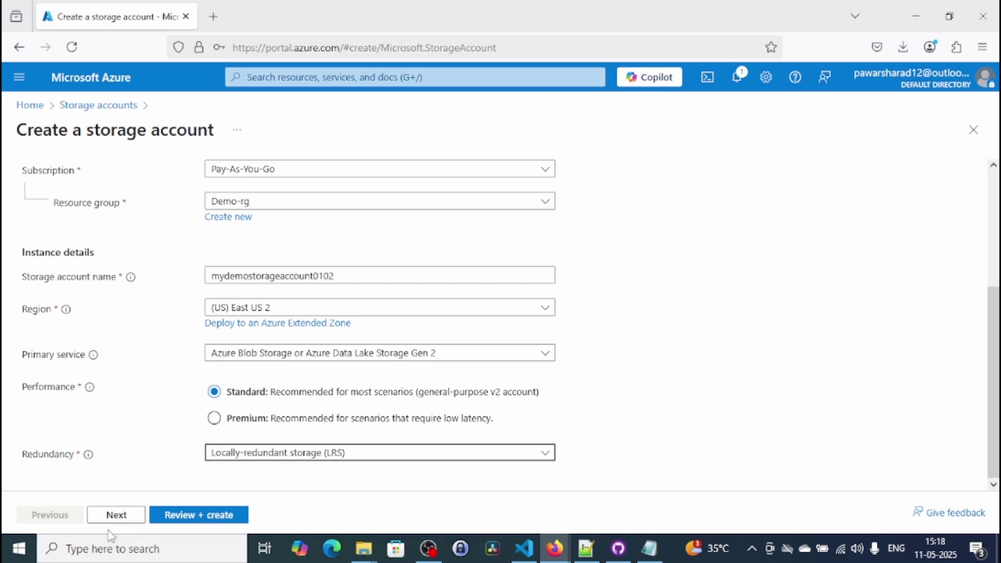
pyautogui.click(116, 516)
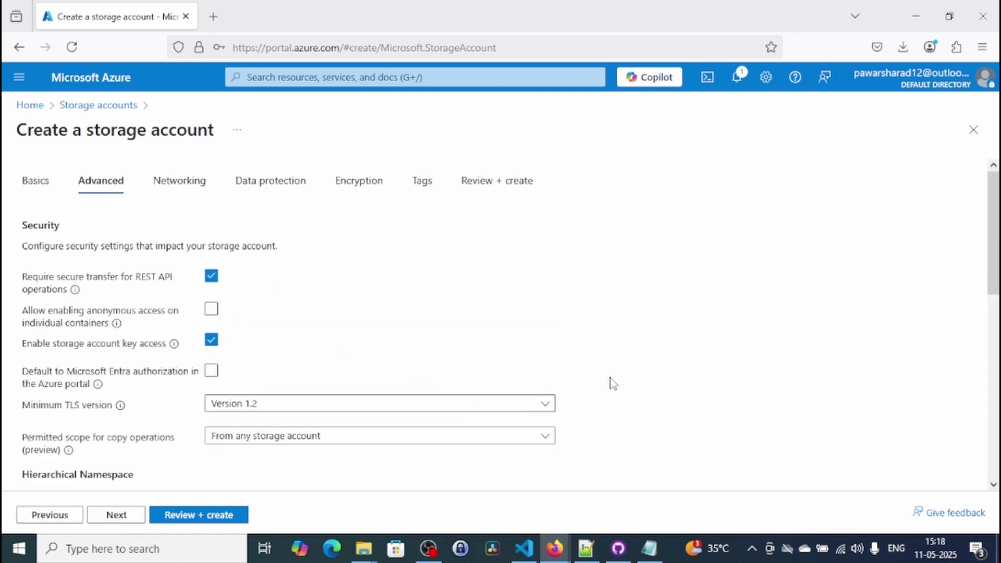
# Step: Review the advanced and networking settings, keep their defaults, and continue to the data protection settings
pyautogui.scroll(-3, 726, 363)
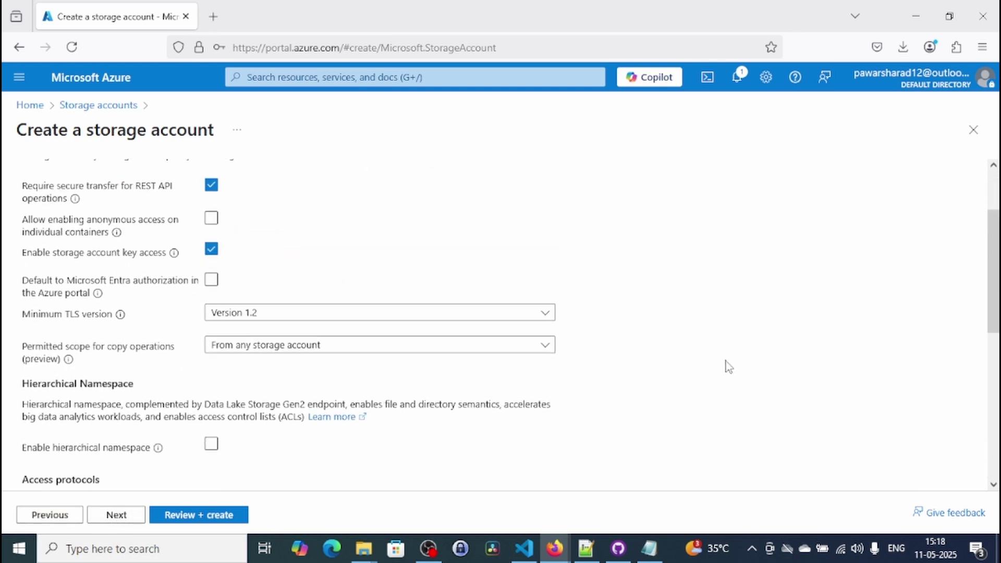
pyautogui.scroll(3, 728, 367)
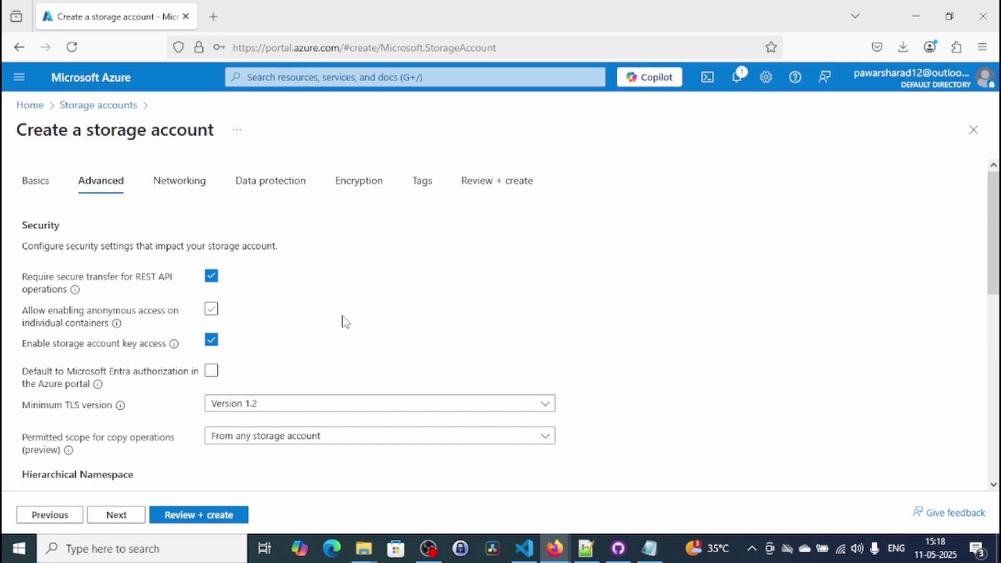
pyautogui.scroll(-3, 500, 306)
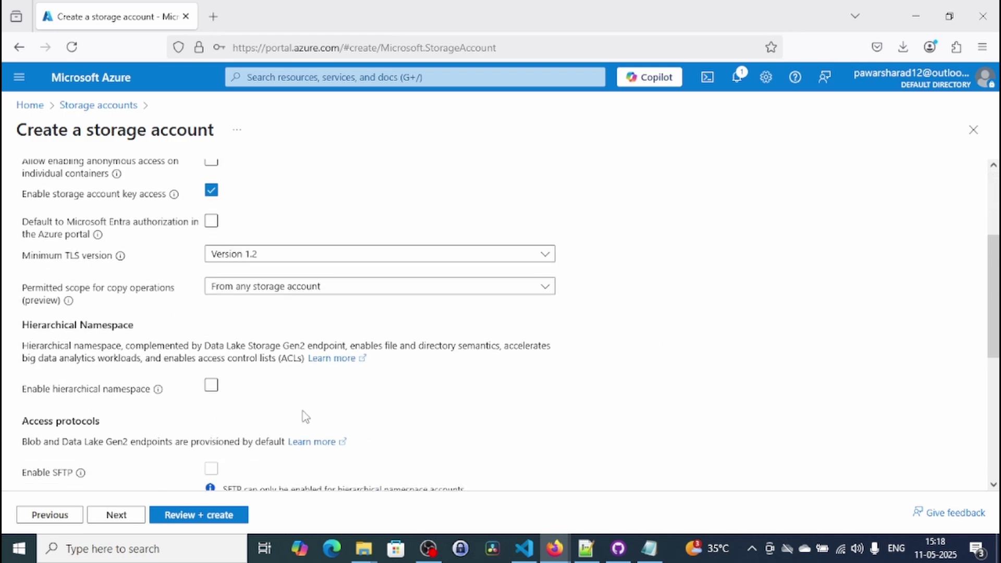
pyautogui.scroll(3, 178, 451)
pyautogui.click(123, 515)
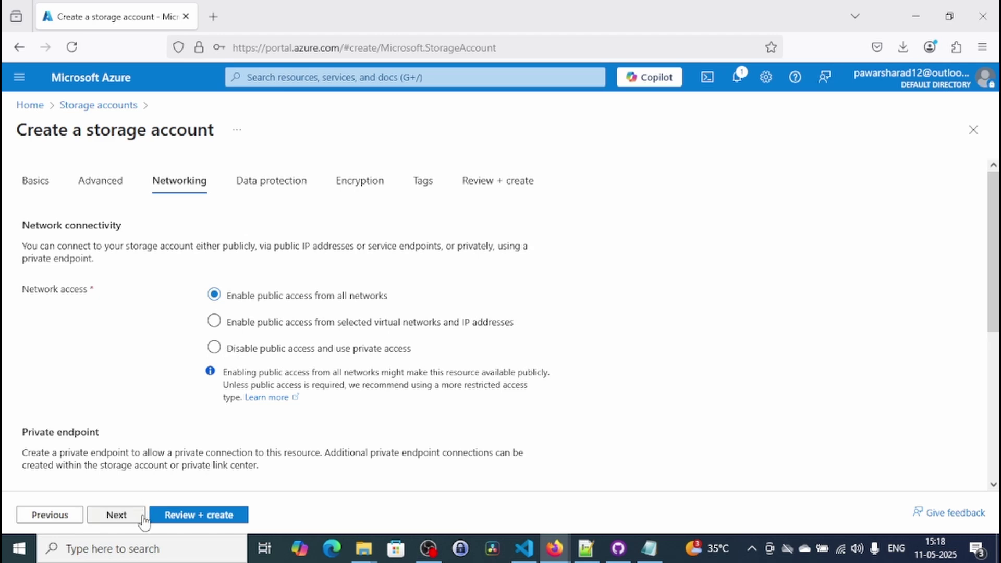
pyautogui.click(117, 515)
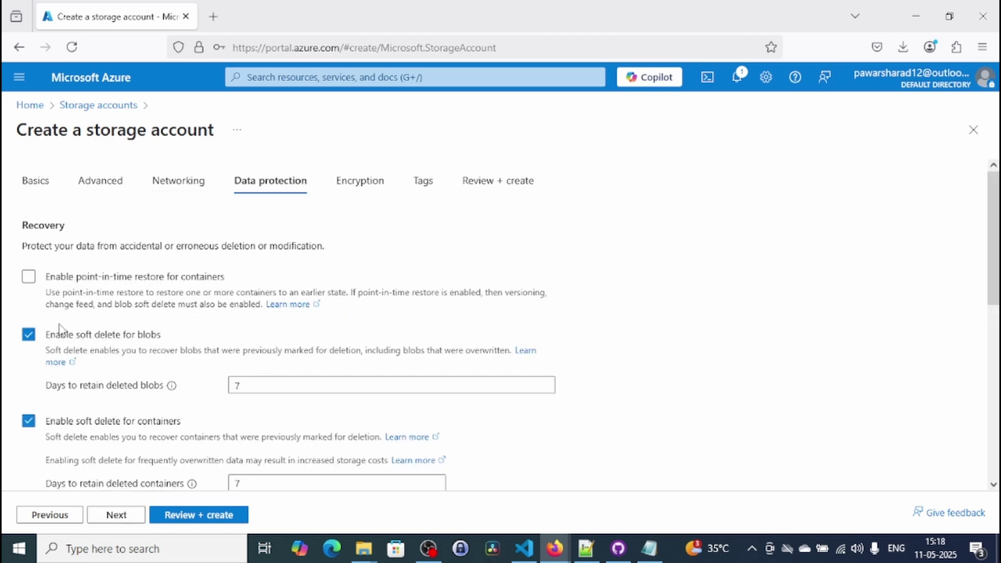
# Step: Disable soft delete for blobs, containers and file shares, and continue to the encryption settings
pyautogui.click(28, 334)
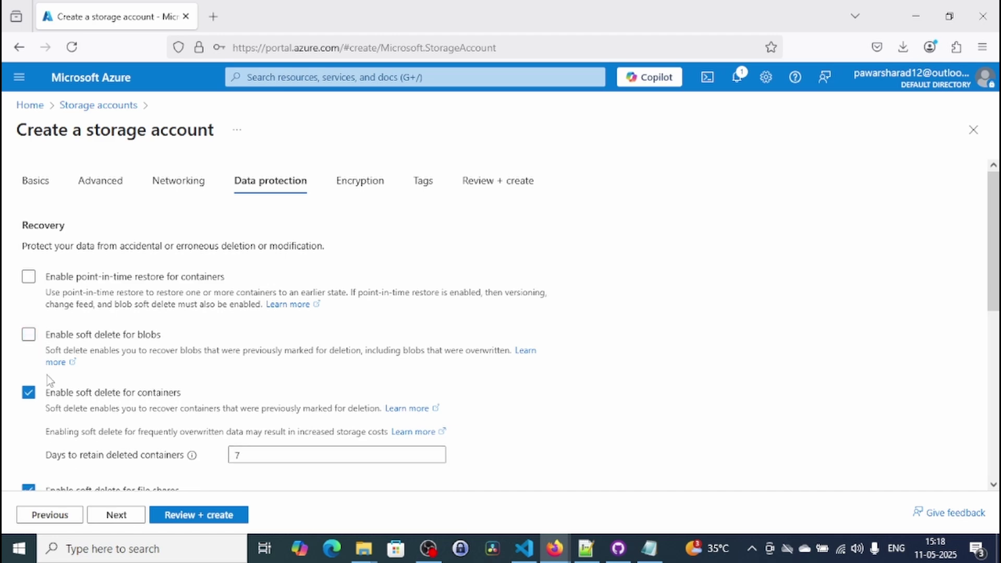
pyautogui.click(28, 392)
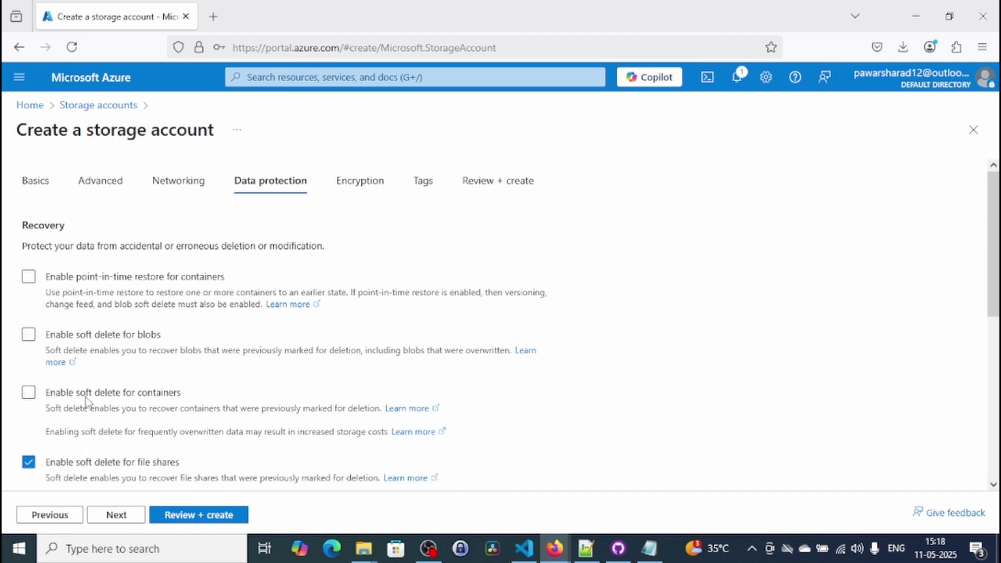
pyautogui.click(29, 462)
pyautogui.scroll(-3, 308, 408)
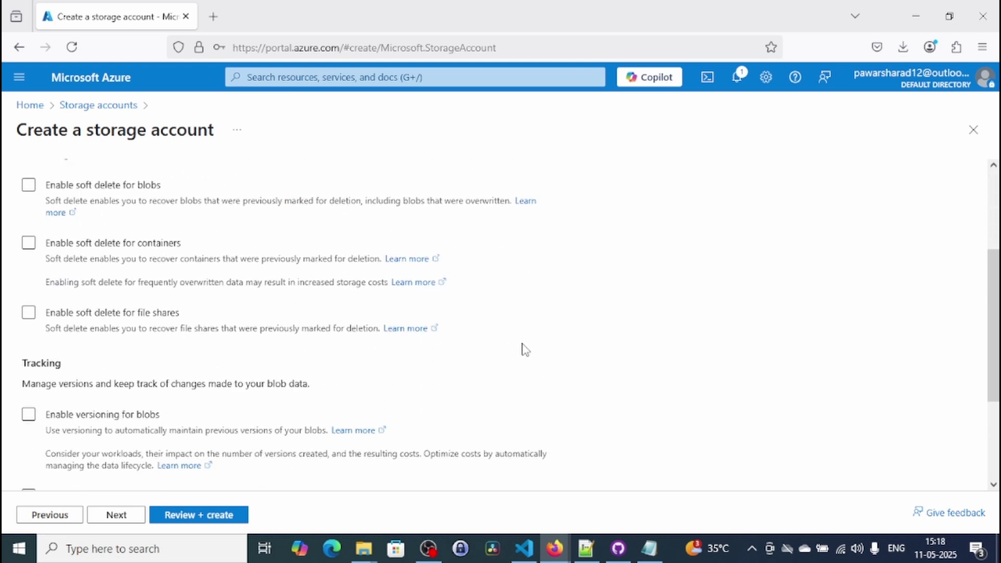
pyautogui.scroll(-3, 550, 313)
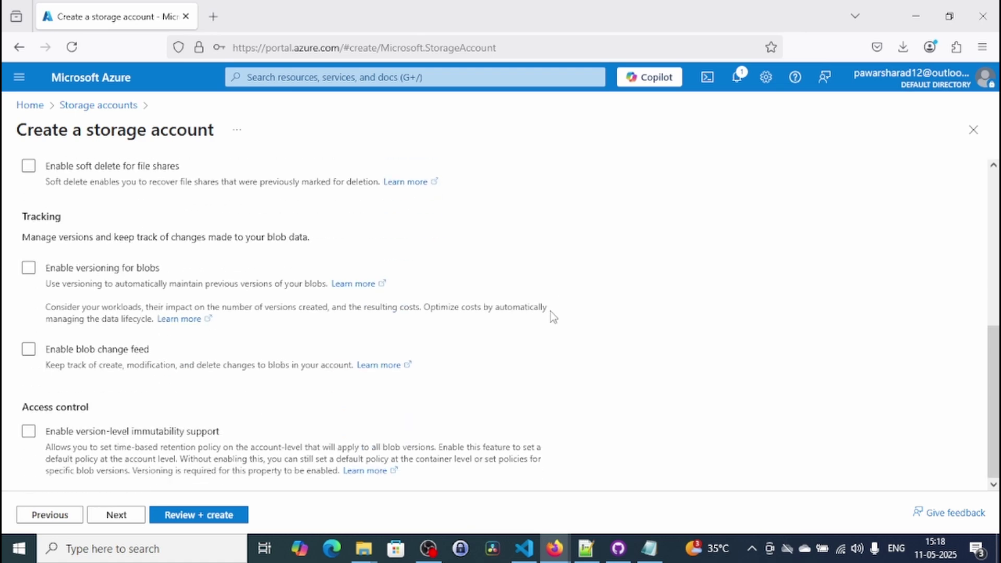
pyautogui.scroll(4, 550, 313)
pyautogui.scroll(2, 552, 314)
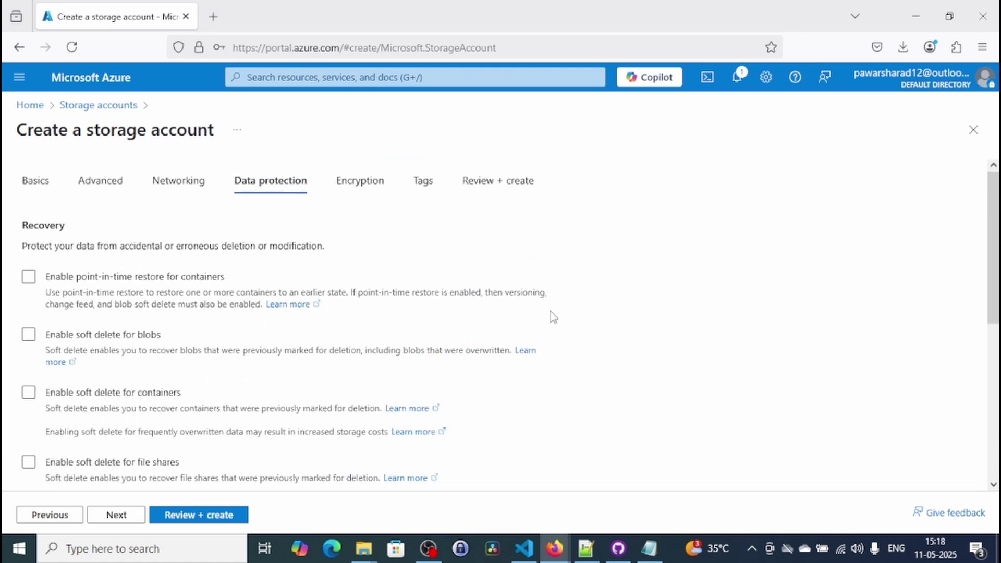
pyautogui.click(125, 515)
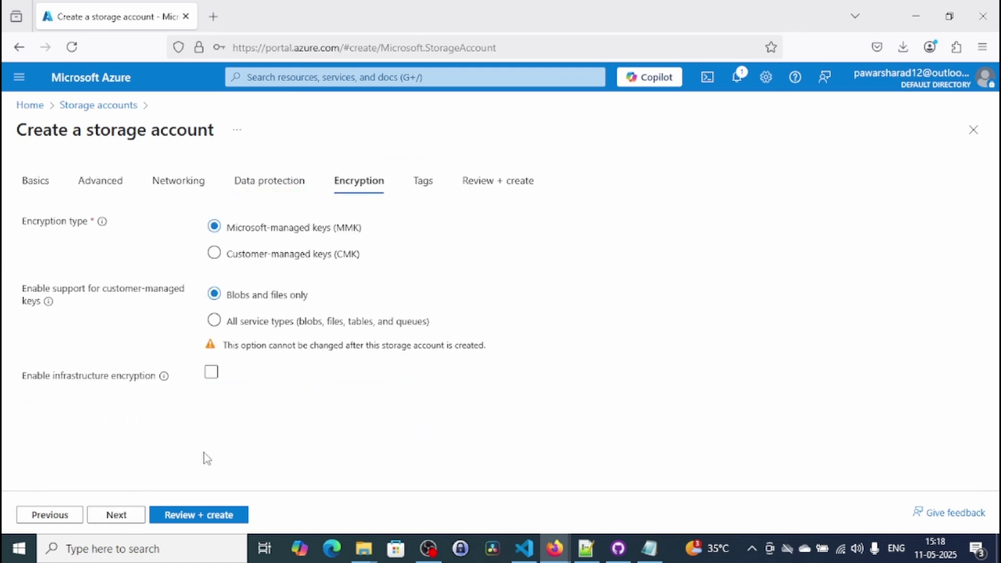
# Step: Keep the default encryption and tag settings, proceed to the review, and create the storage account
pyautogui.click(124, 517)
pyautogui.click(130, 517)
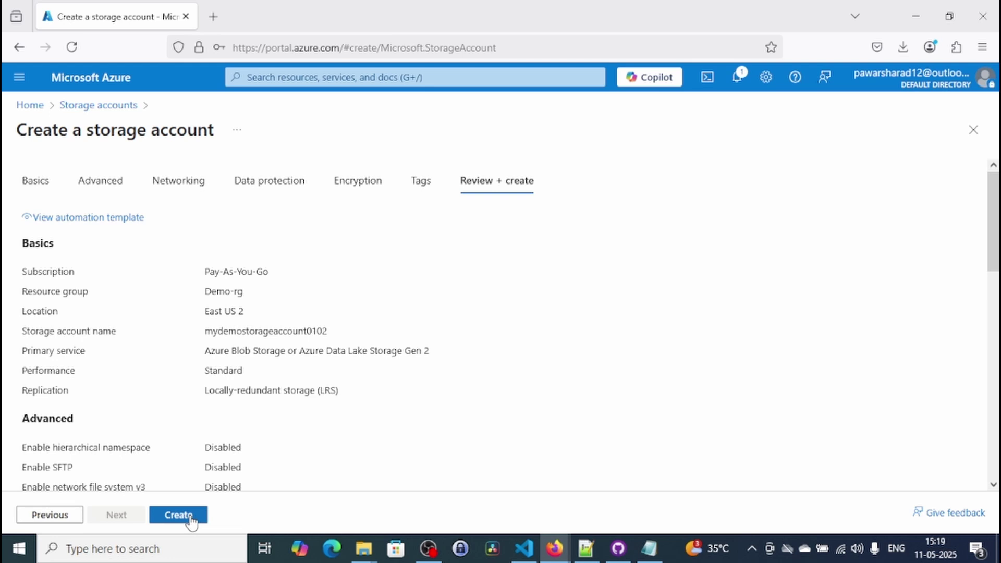
pyautogui.click(190, 516)
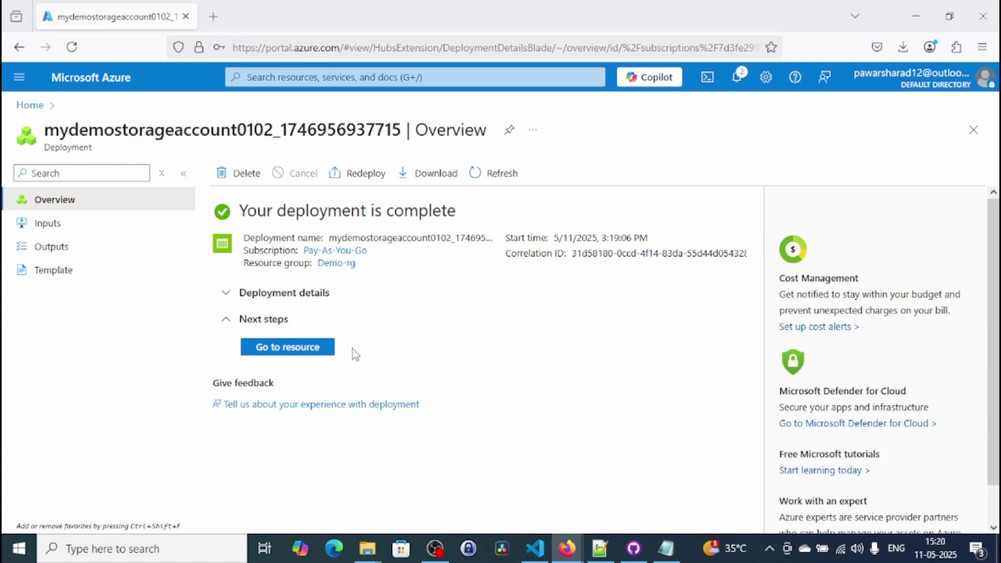
# Step: Open the deployed mydemostorageaccount0102 storage account and go to its file shares
pyautogui.click(284, 349)
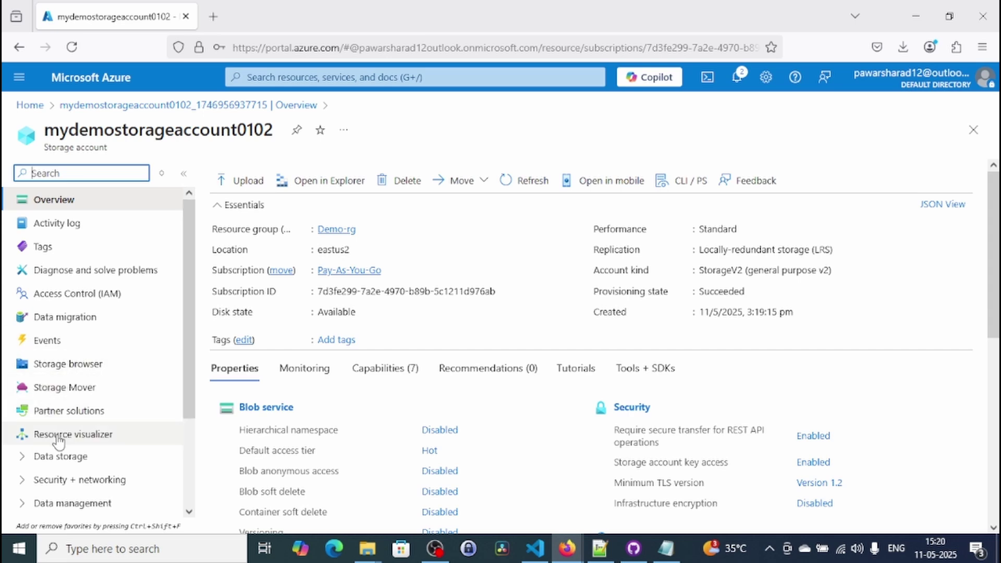
pyautogui.scroll(-2, 170, 407)
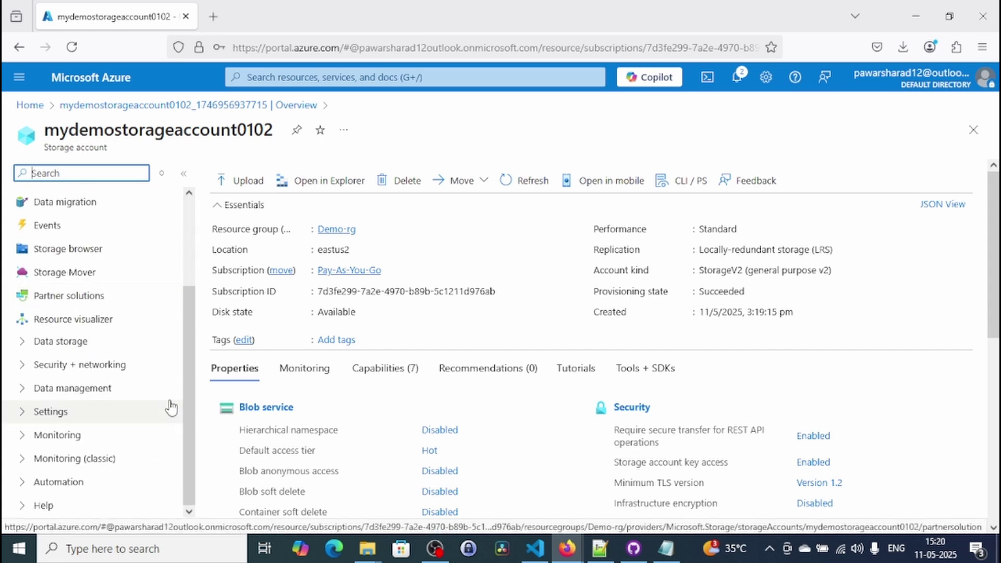
pyautogui.click(20, 344)
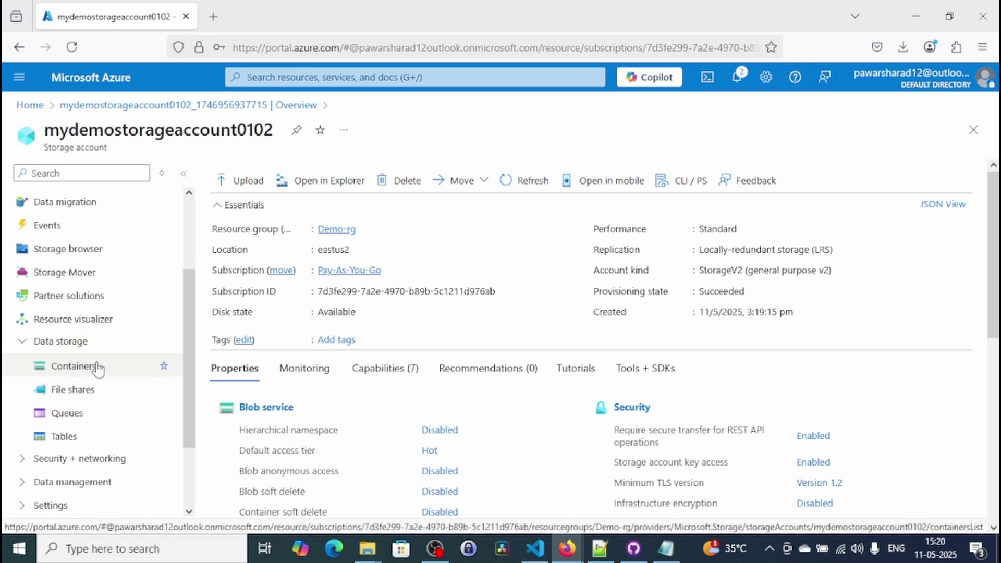
pyautogui.click(107, 396)
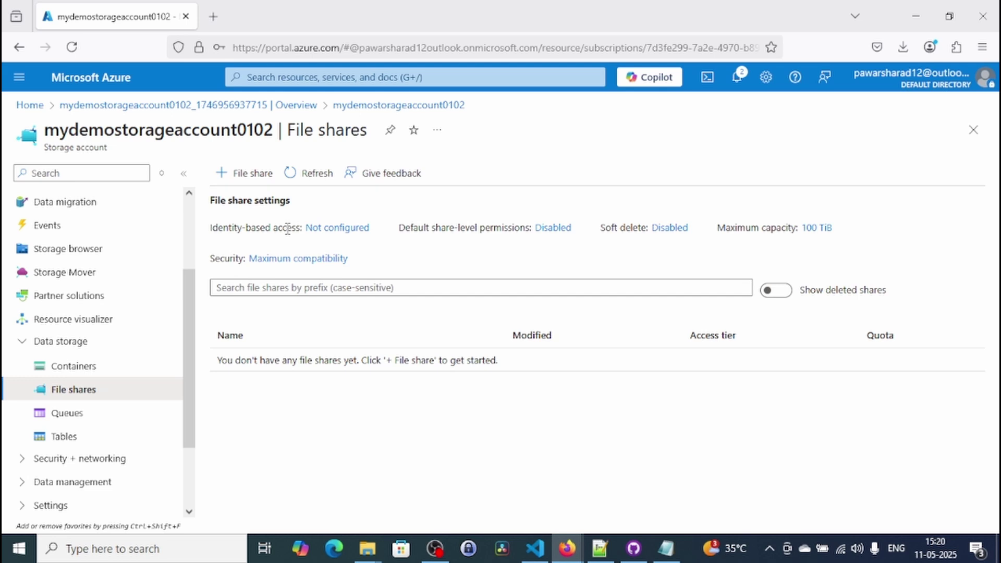
# Step: Start a new file share named mydemofileshare, keep the Transaction optimized access tier, and continue to the backup settings
pyautogui.click(253, 175)
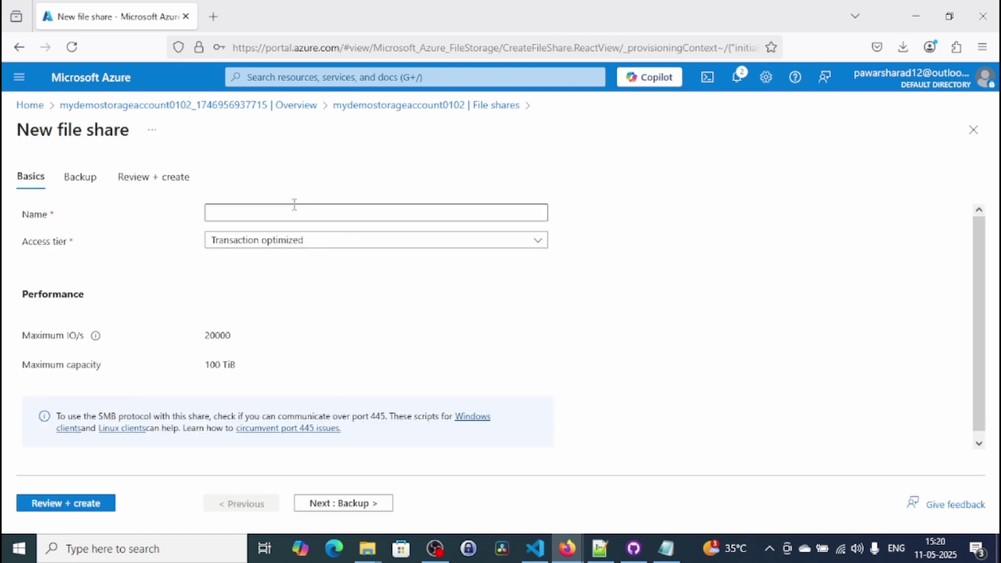
pyautogui.click(266, 209)
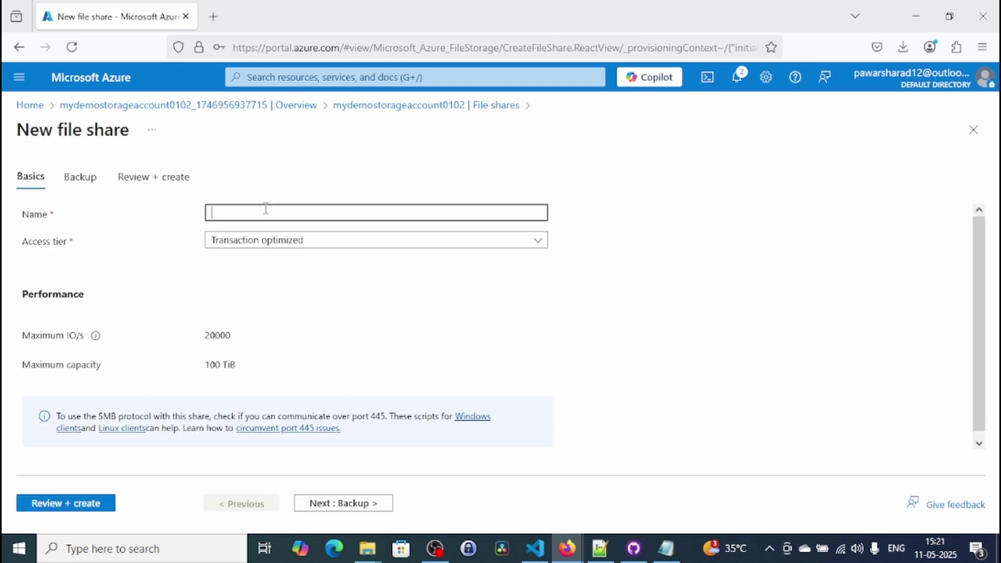
pyautogui.write('mydemofileshare')
pyautogui.click(266, 243)
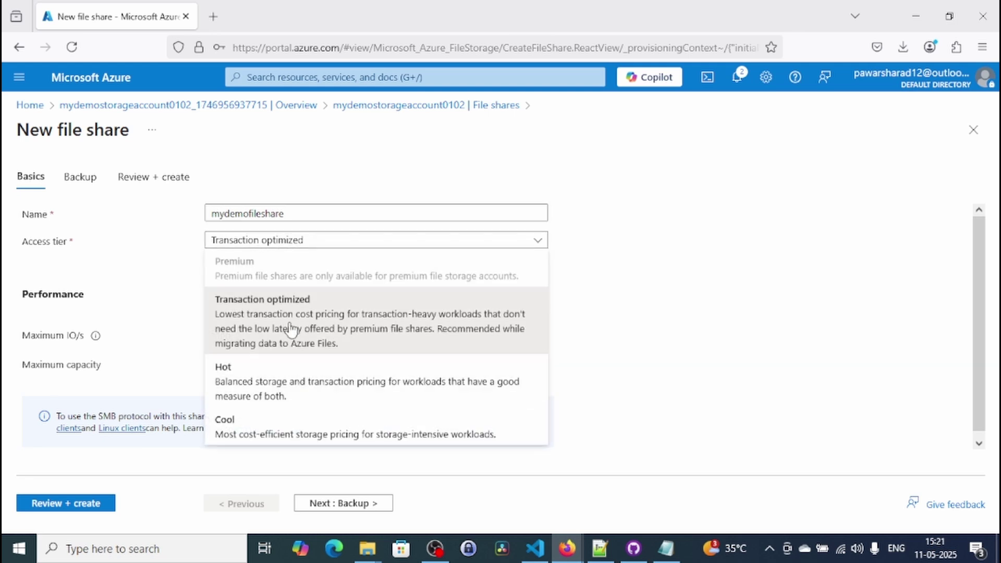
pyautogui.click(312, 246)
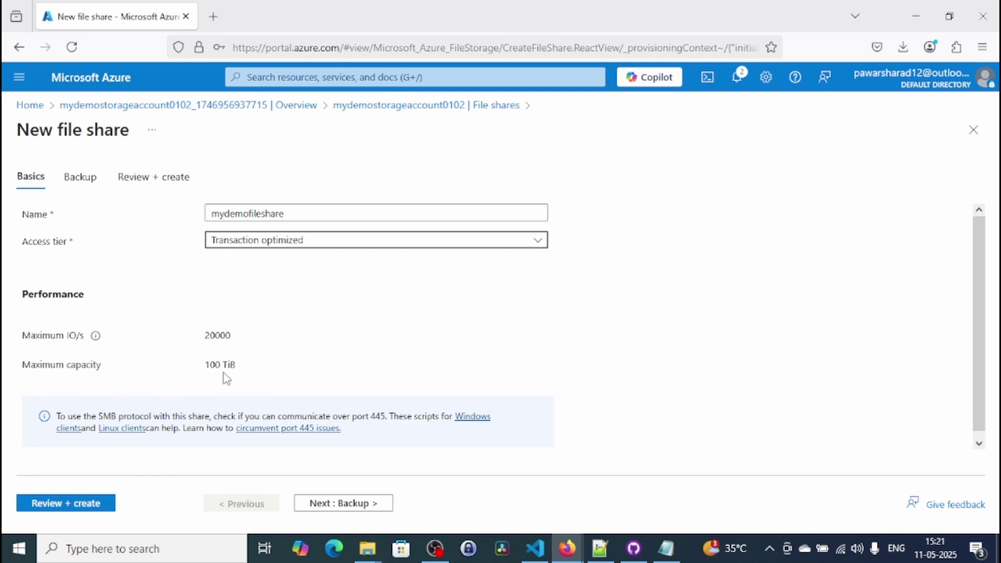
pyautogui.click(329, 505)
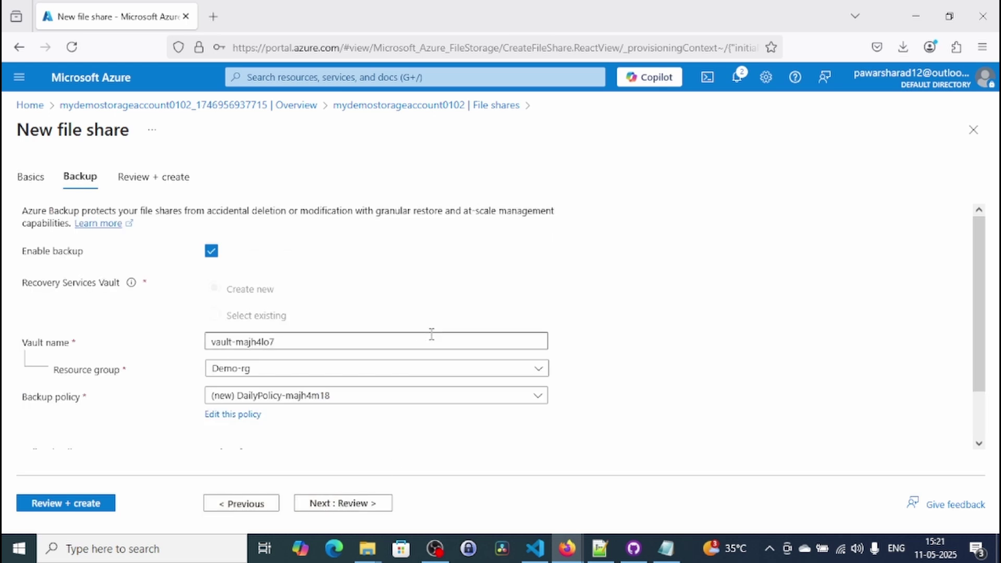
# Step: Disable backup for the new file share, proceed to the review, and create the share
pyautogui.click(212, 251)
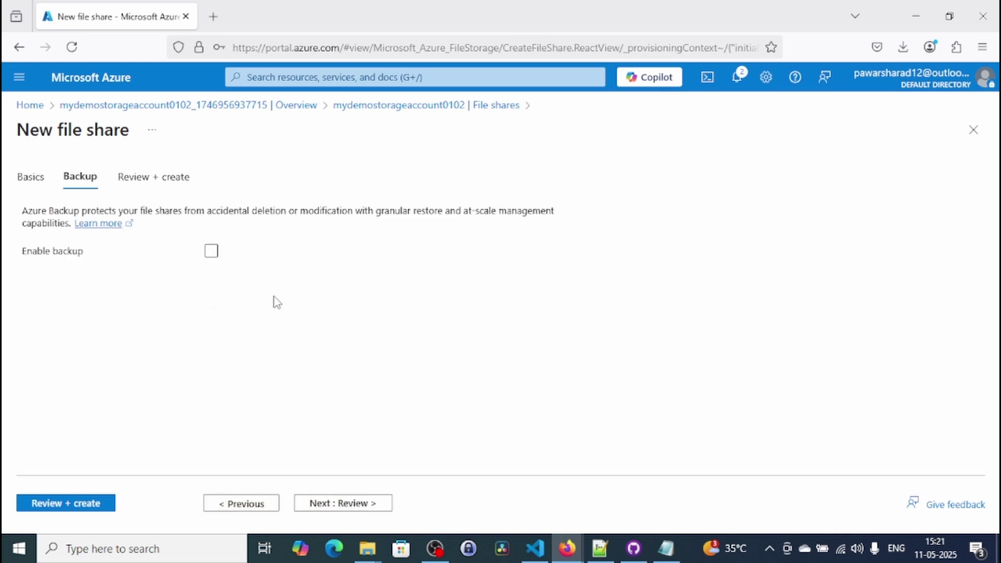
pyautogui.click(211, 253)
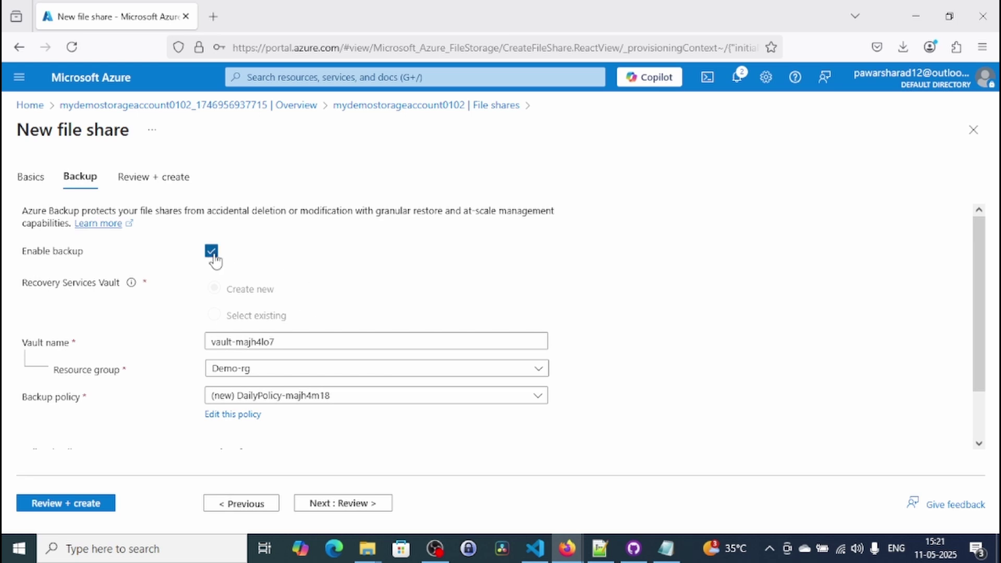
pyautogui.click(211, 251)
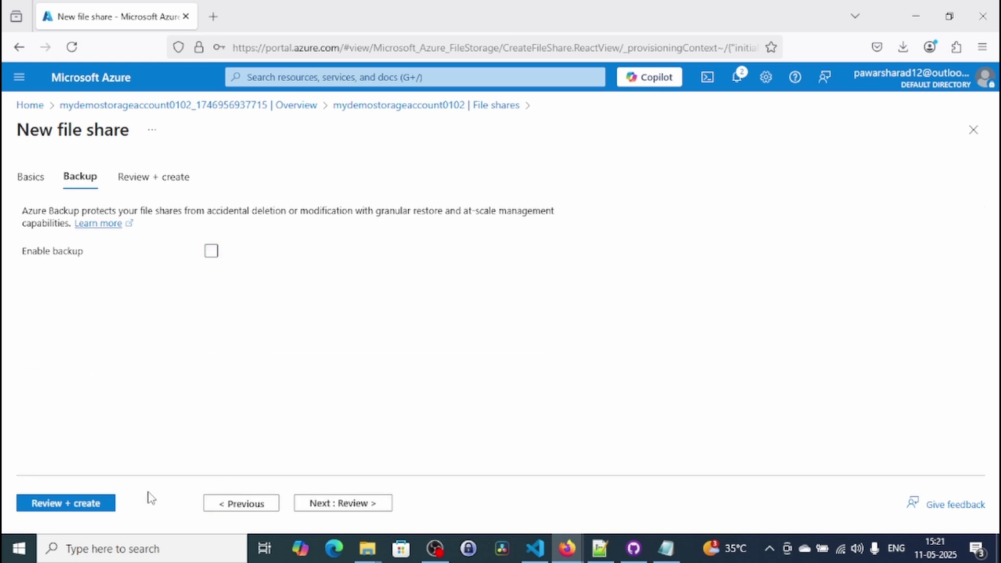
pyautogui.click(316, 503)
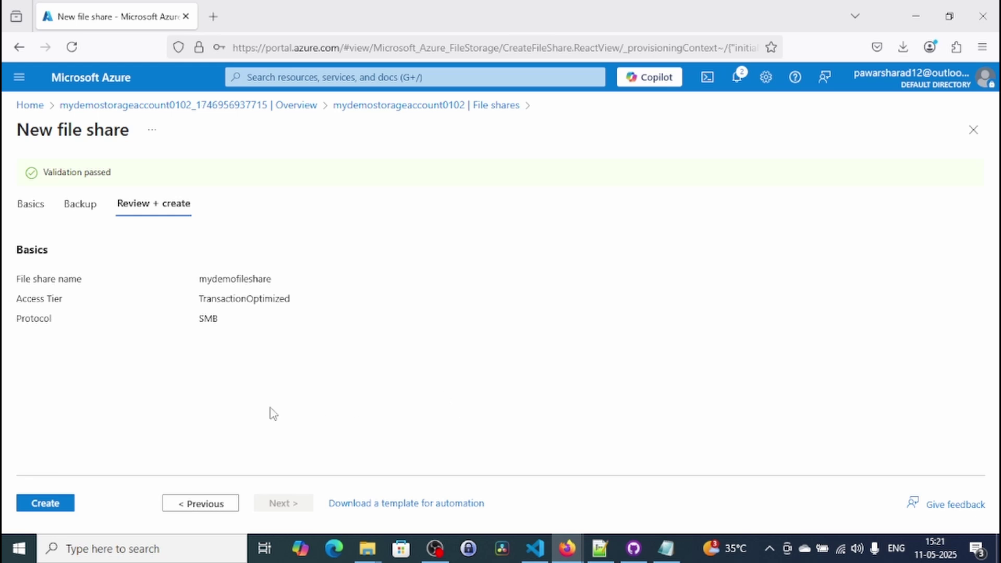
pyautogui.click(70, 507)
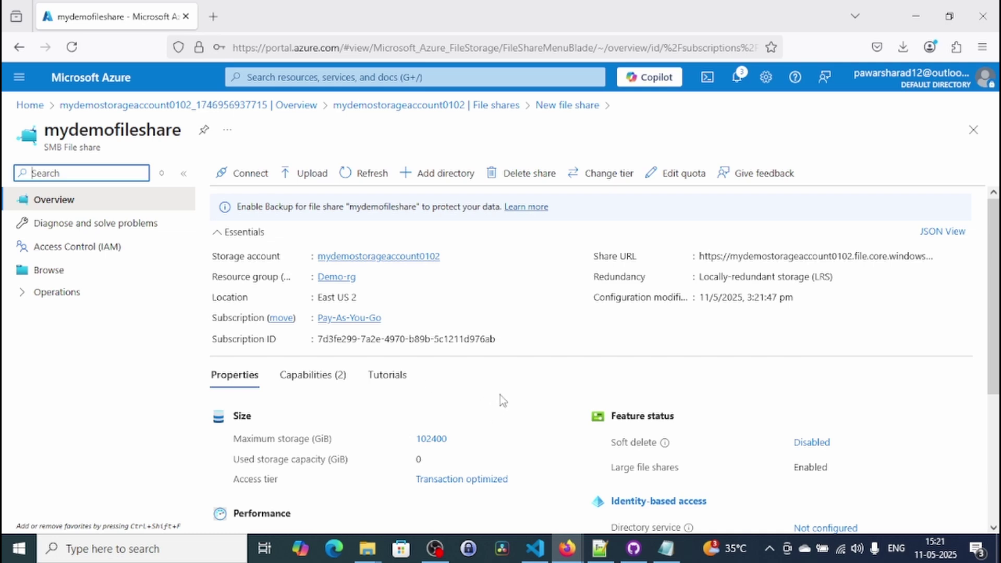
# Step: Review the mydemofileshare overview and the portal notifications, and return to the storage account's refreshed file share list
pyautogui.scroll(-3, 506, 398)
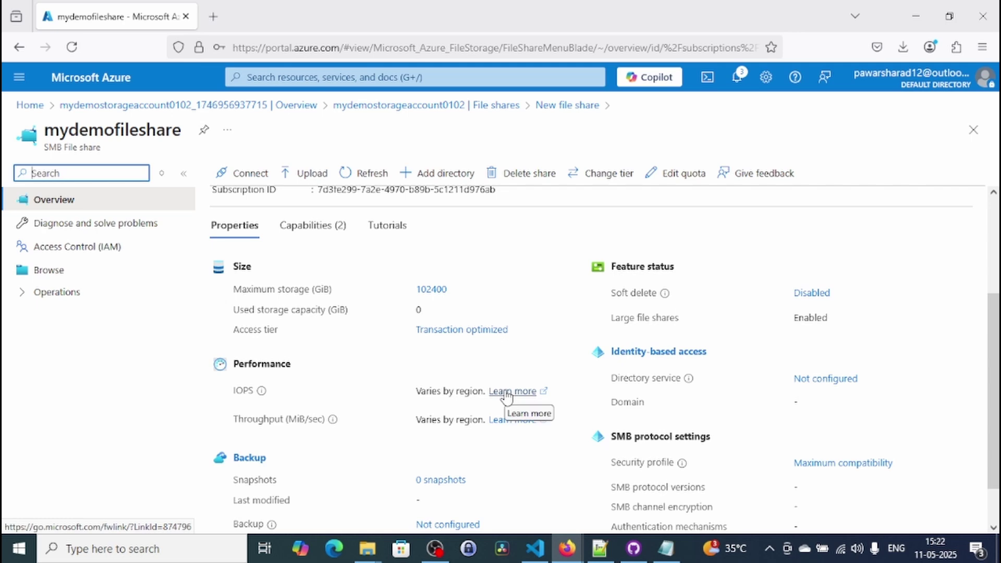
pyautogui.scroll(3, 504, 398)
pyautogui.click(736, 79)
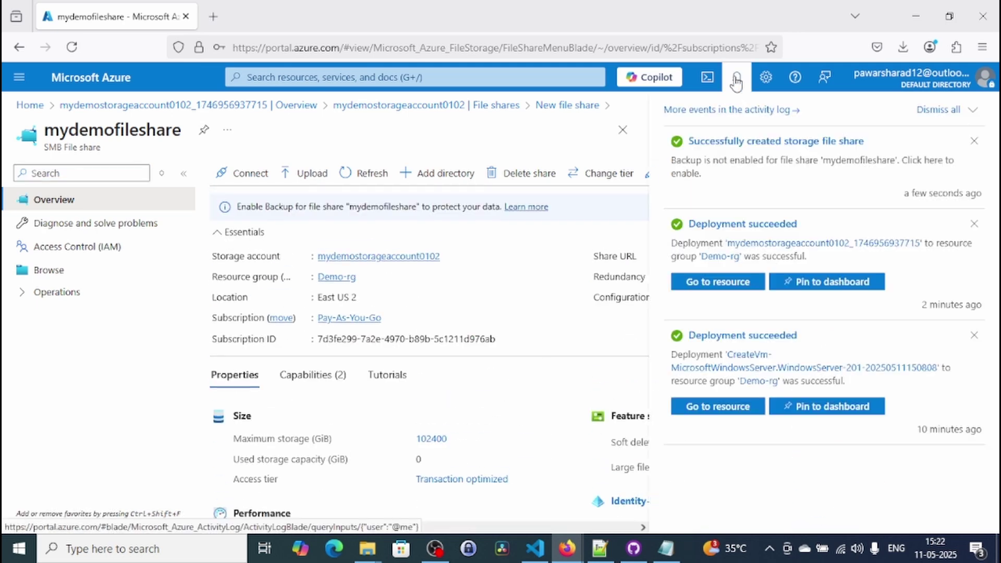
pyautogui.click(737, 81)
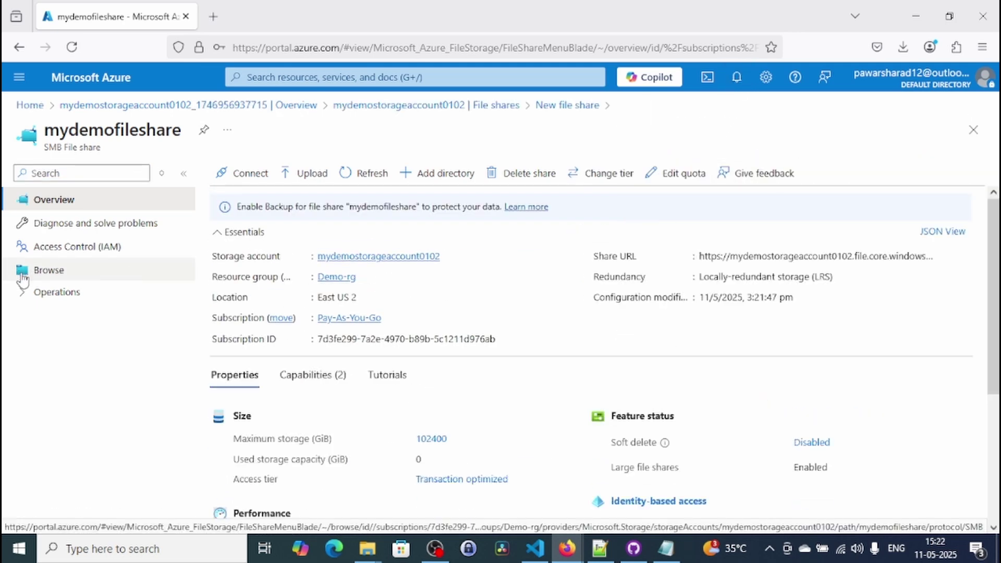
pyautogui.click(498, 106)
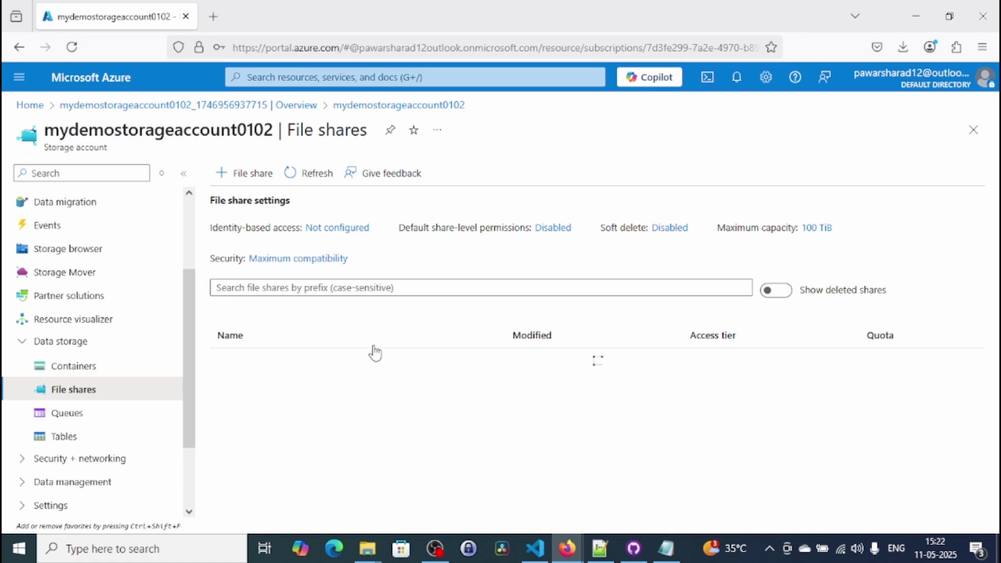
pyautogui.click(289, 179)
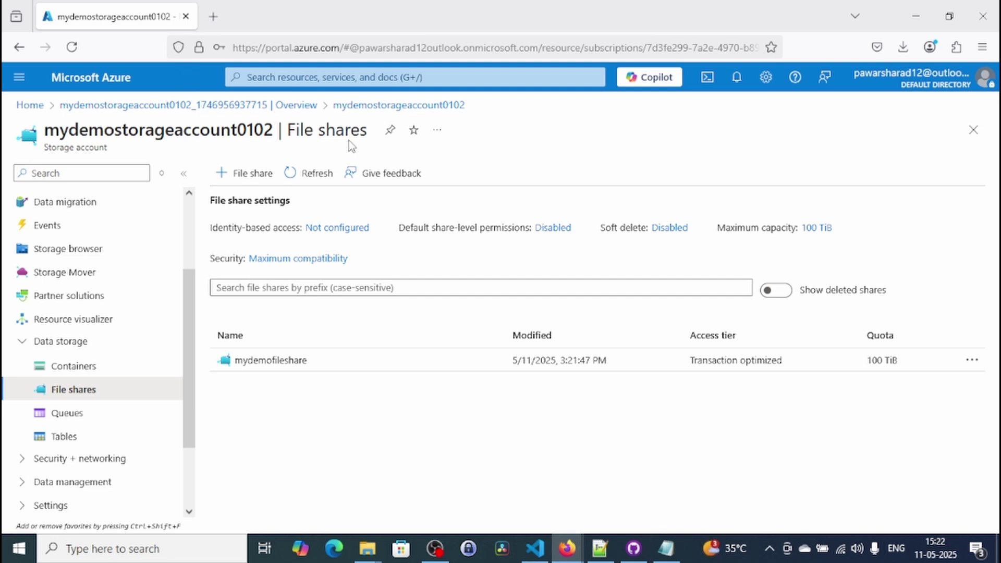
# Step: Open the demovm001 virtual machine's overview and copy its public IP address
pyautogui.click(348, 77)
pyautogui.click(336, 288)
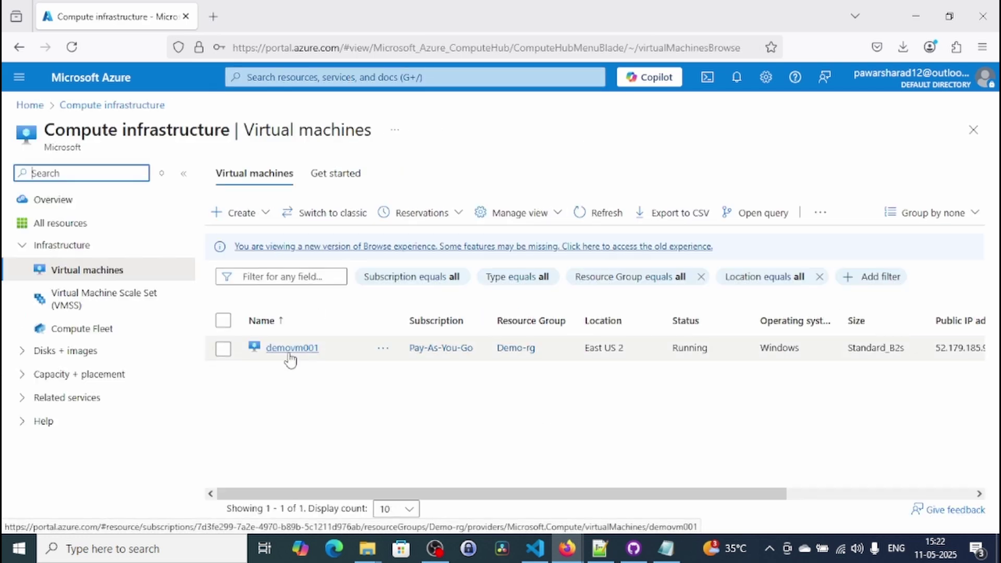
pyautogui.click(286, 350)
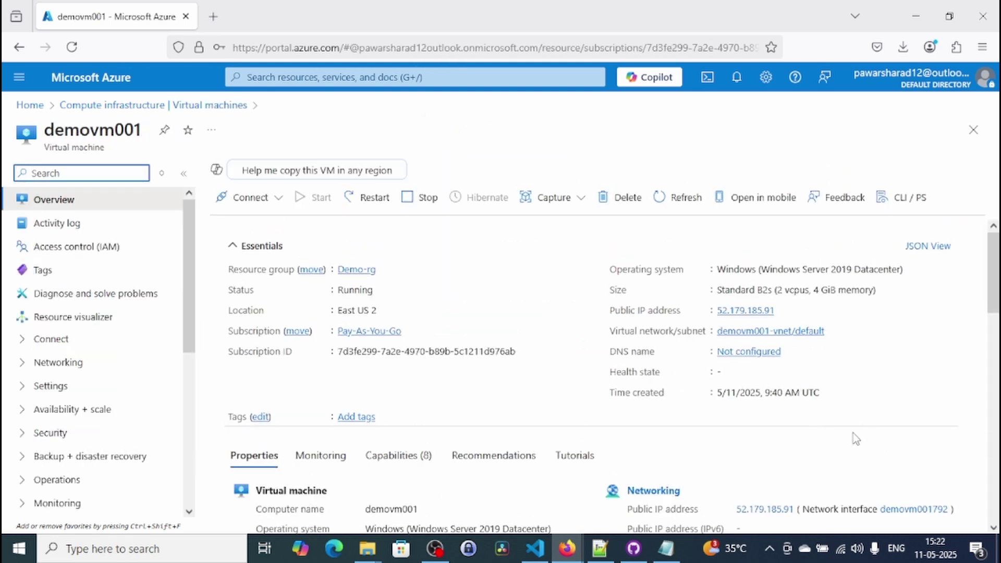
pyautogui.click(784, 310)
# Step: Connect to the virtual machine's copied public IP address with Remote Desktop Connection, using the user name .\azureadmin
pyautogui.press('super+r')
pyautogui.press('Return')
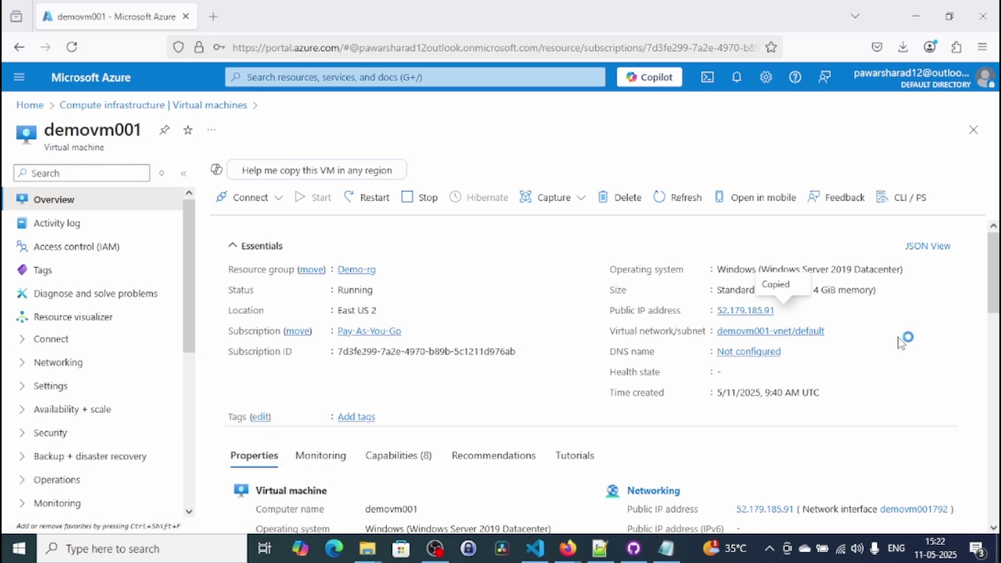
pyautogui.hotkey('ctrl', 'v')
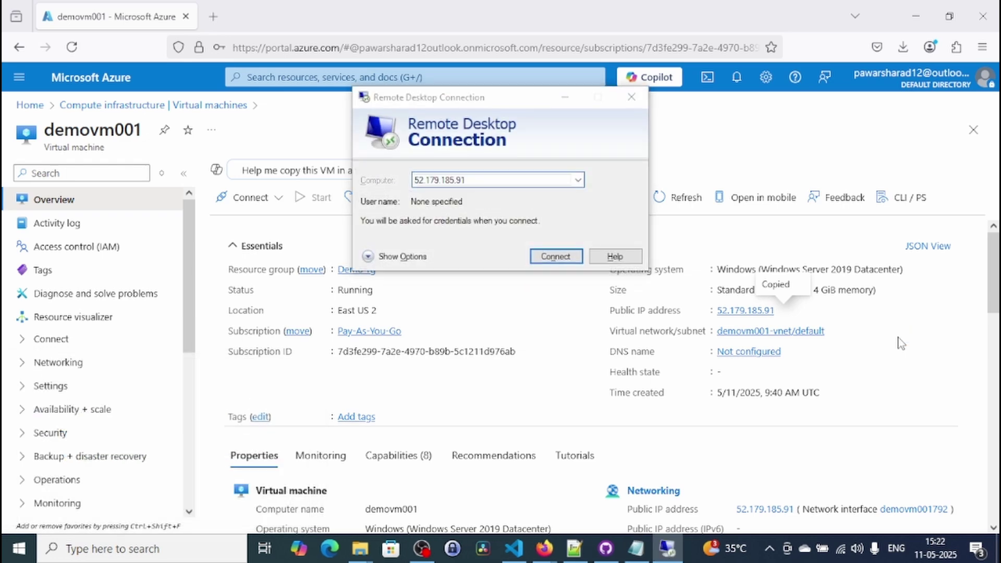
pyautogui.press('Return')
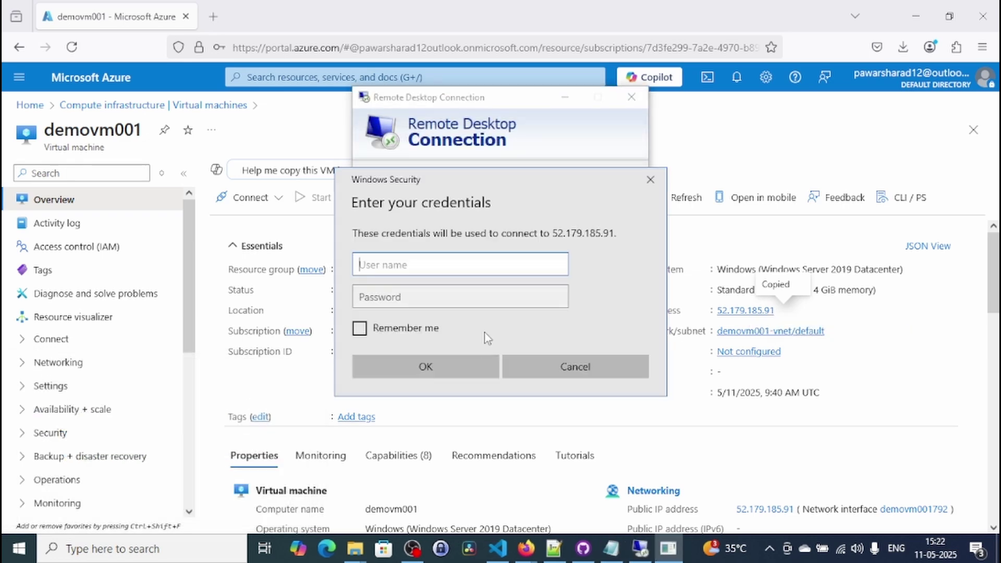
pyautogui.write('.\\azureadmin')
pyautogui.press('Tab')
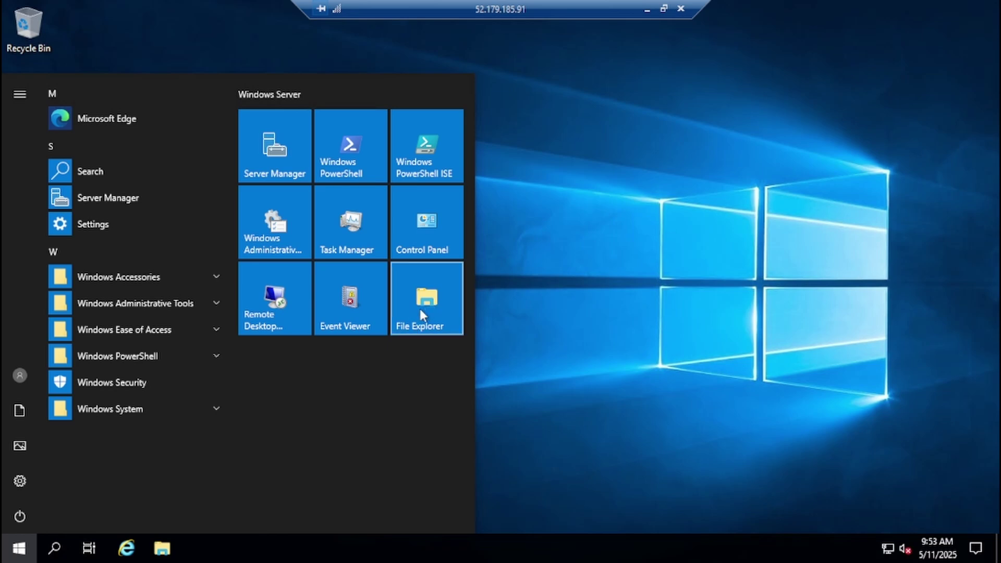
# Step: Examine the virtual machine's existing drives under This PC in a maximized File Explorer window
pyautogui.press('super+e')
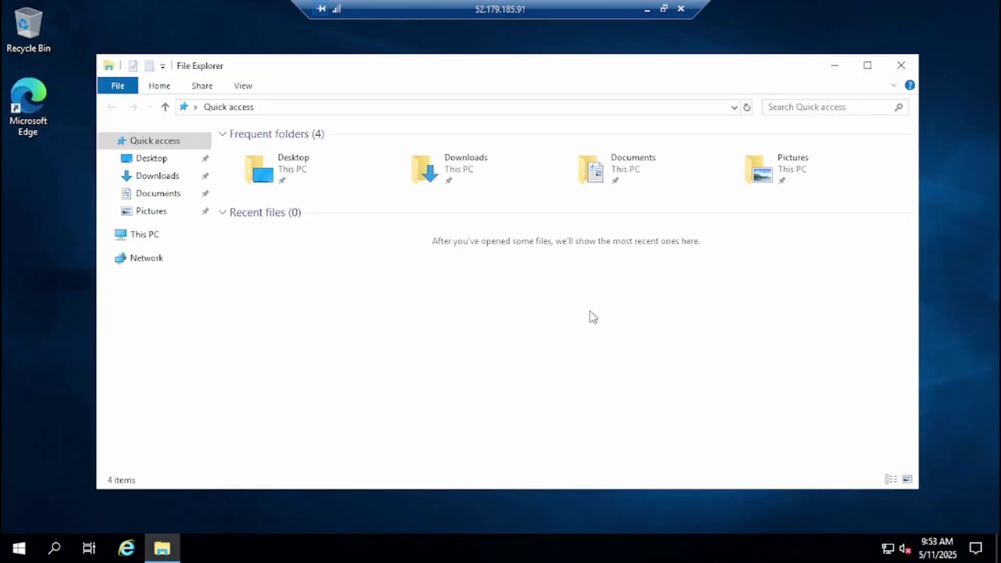
pyautogui.click(154, 232)
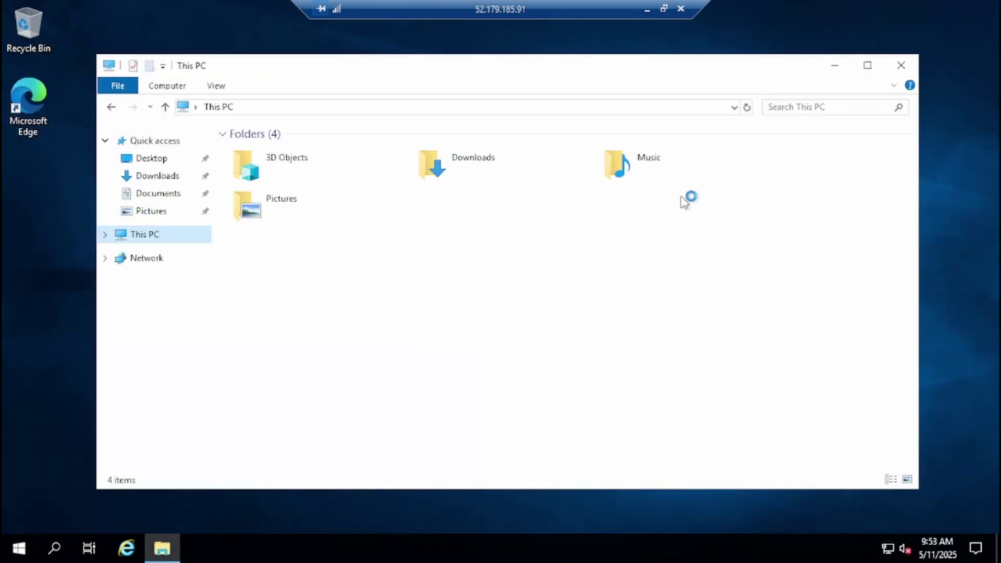
pyautogui.click(868, 66)
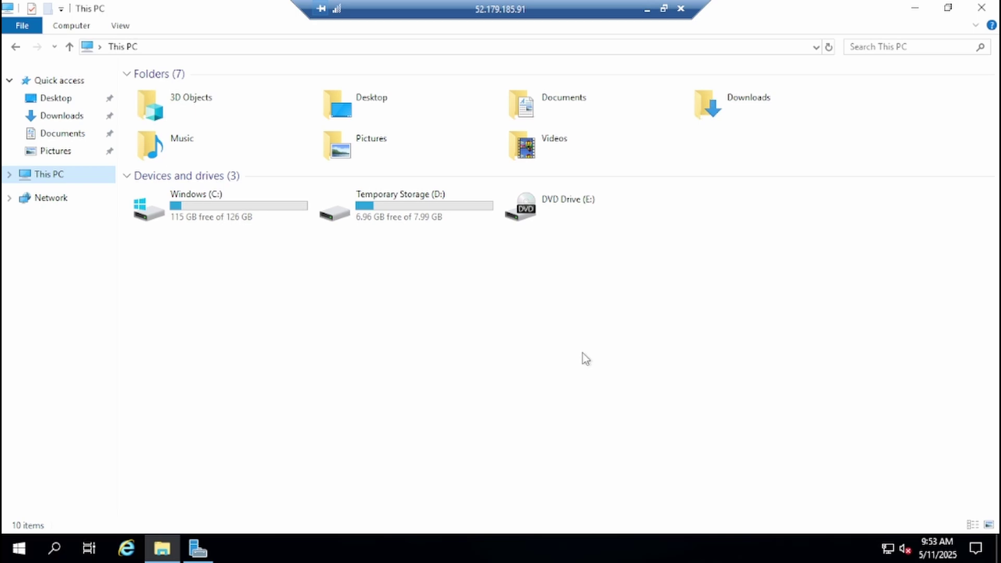
# Step: Minimize the remote session, switch back to the Azure portal, and open the mydemostorageaccount0102 storage account
pyautogui.click(647, 10)
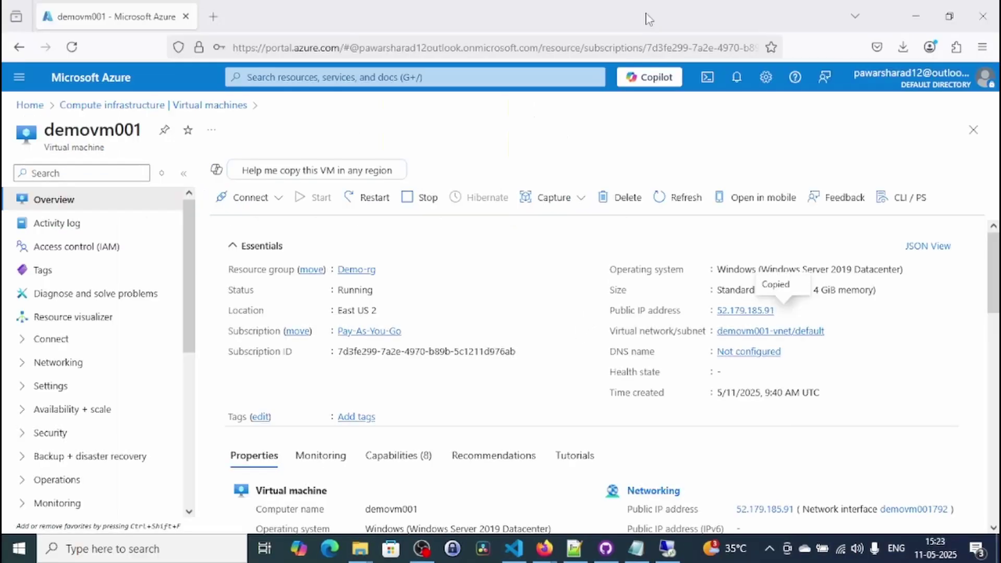
pyautogui.click(339, 73)
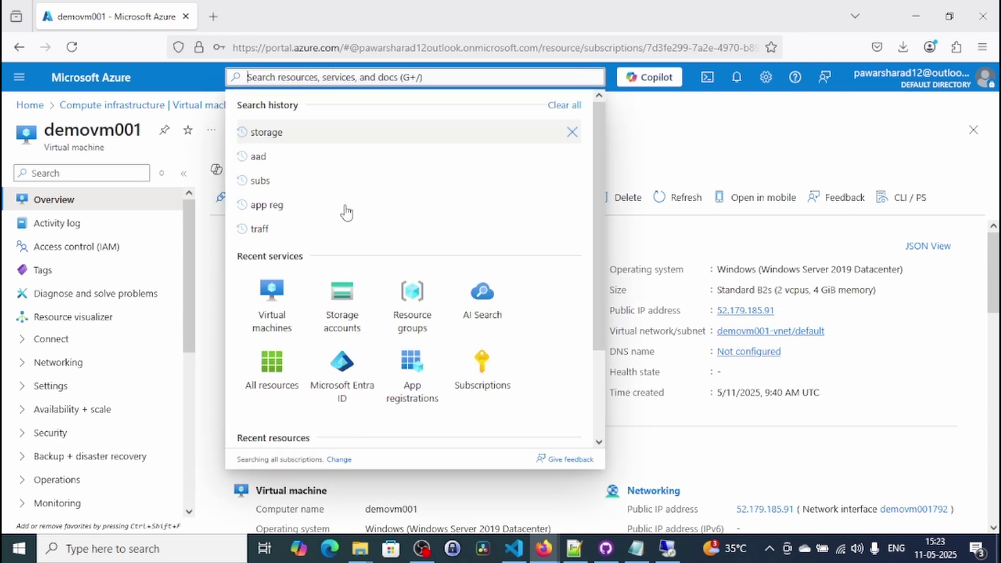
pyautogui.click(344, 310)
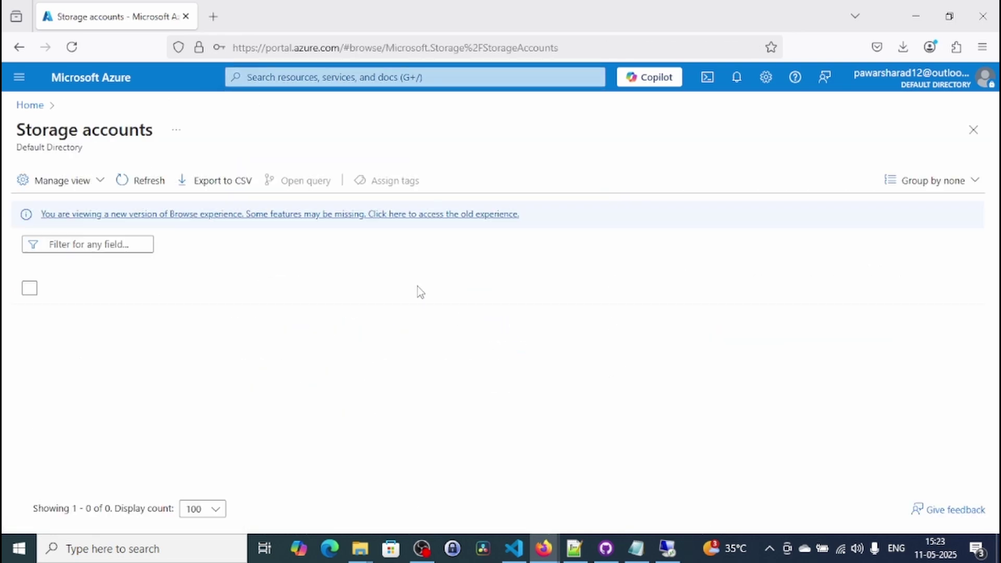
pyautogui.click(137, 322)
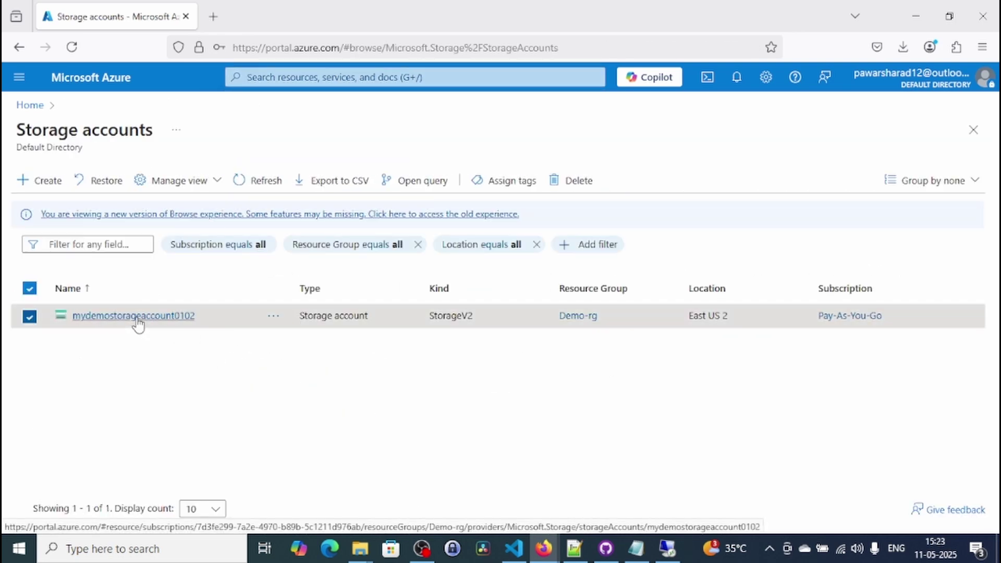
pyautogui.click(136, 319)
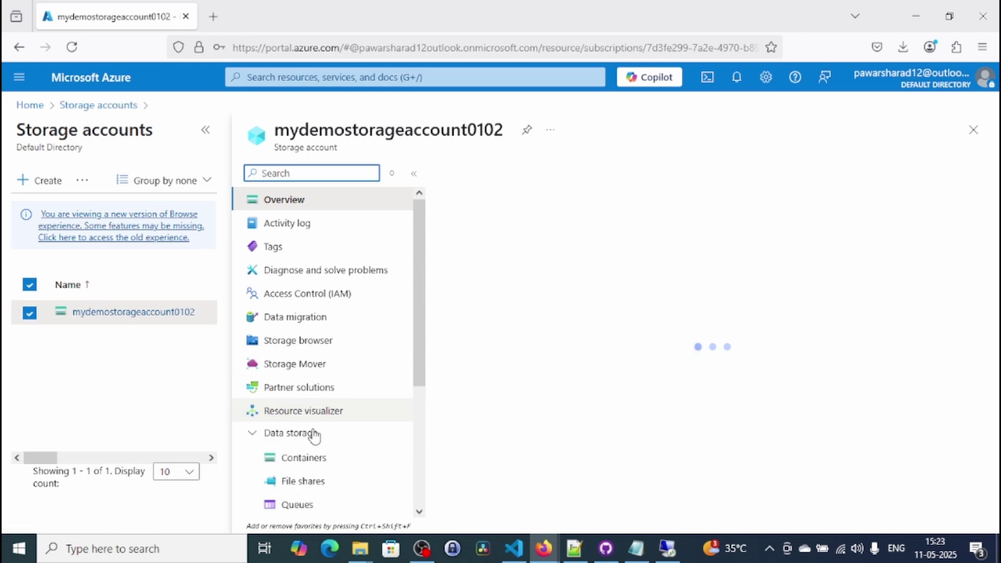
# Step: Open the connection options of the mydemofileshare file share in the mydemostorageaccount0102 storage account
pyautogui.click(329, 506)
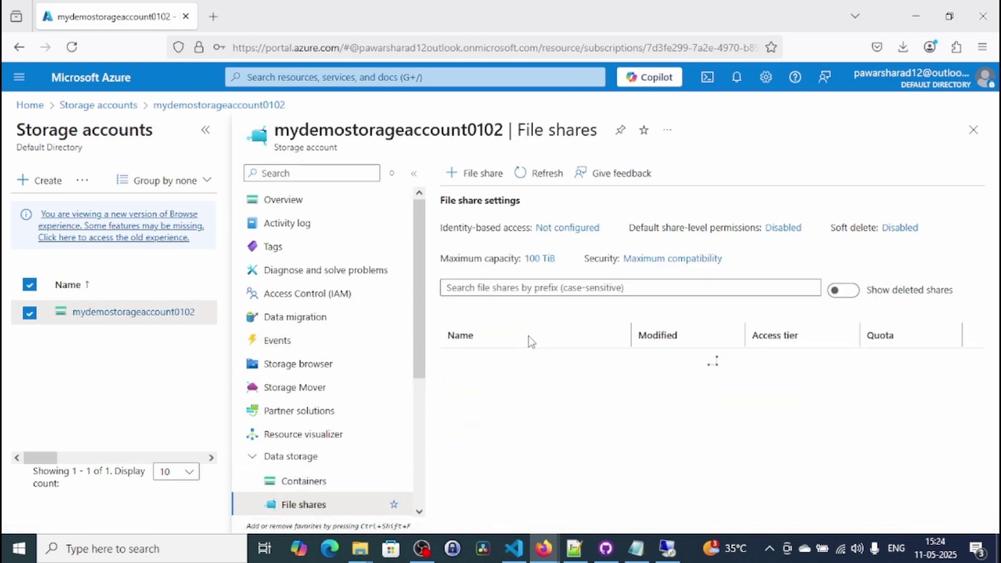
pyautogui.click(206, 130)
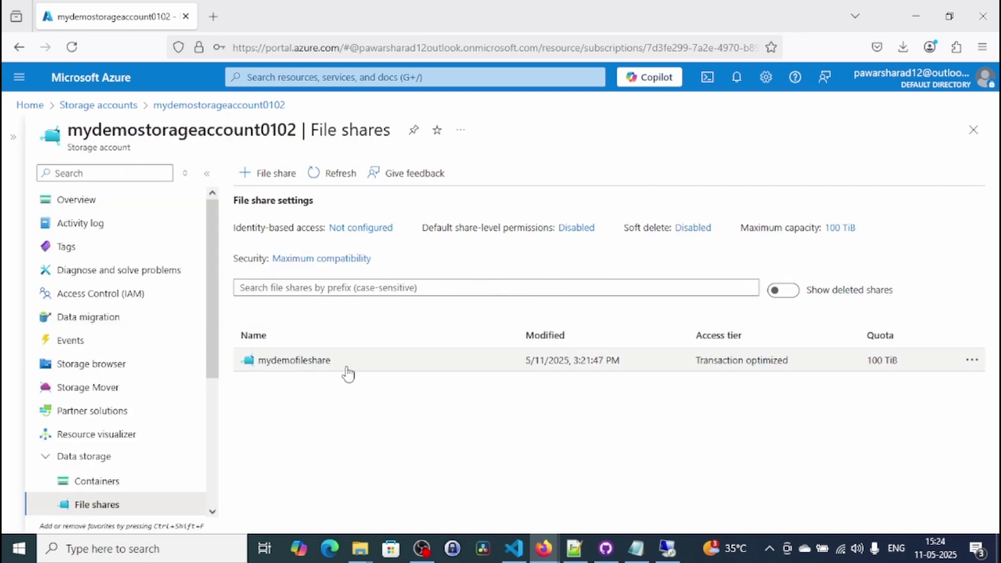
pyautogui.click(972, 361)
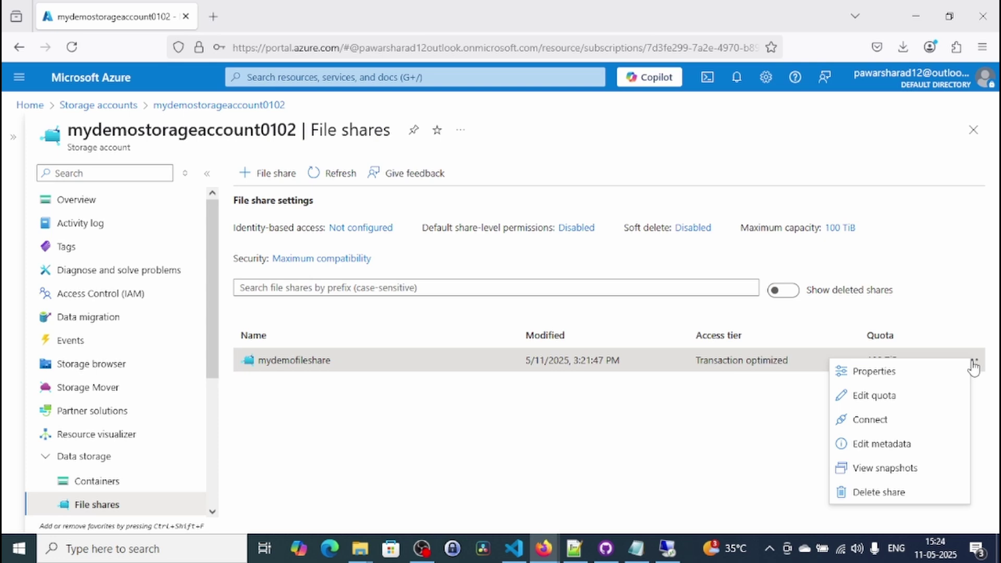
pyautogui.click(870, 420)
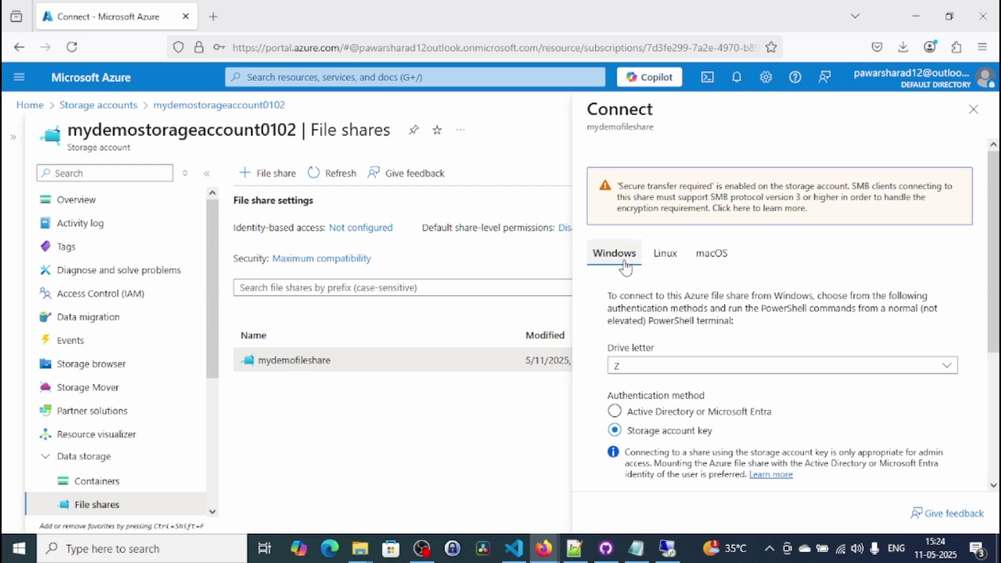
# Step: Review the Linux and macOS connection options, return to the Windows ones, and check the drive letter choices, keeping Z
pyautogui.click(672, 262)
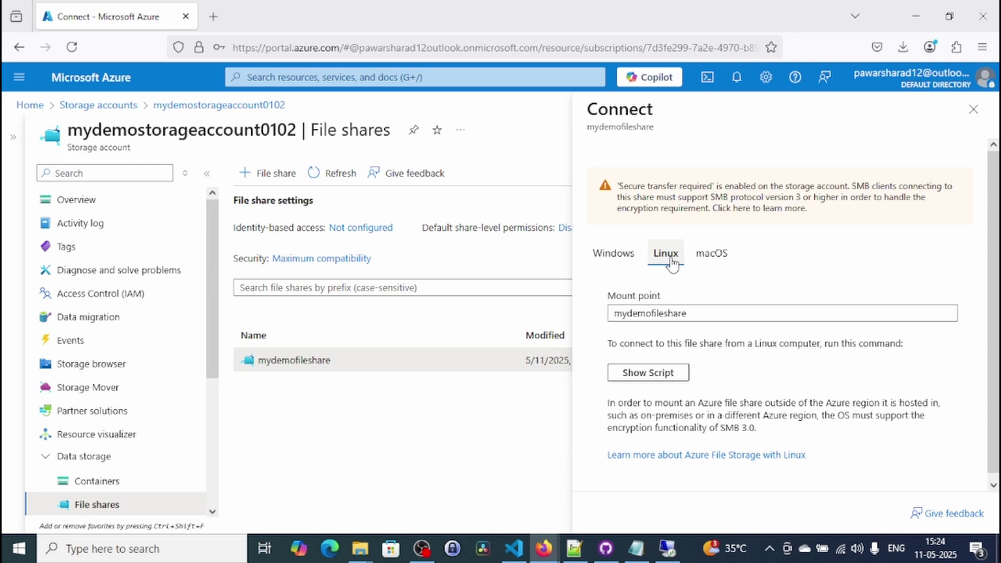
pyautogui.click(714, 254)
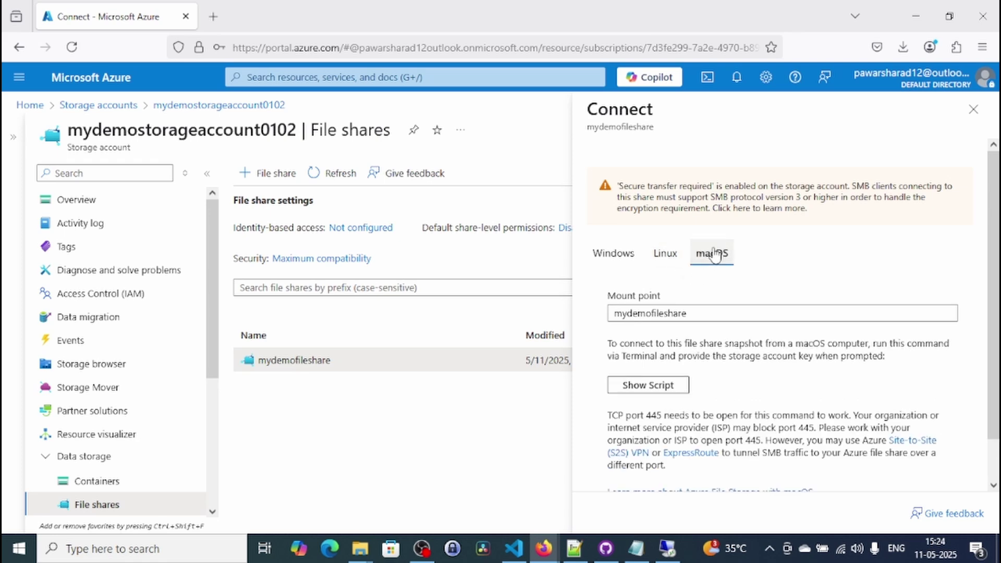
pyautogui.click(613, 254)
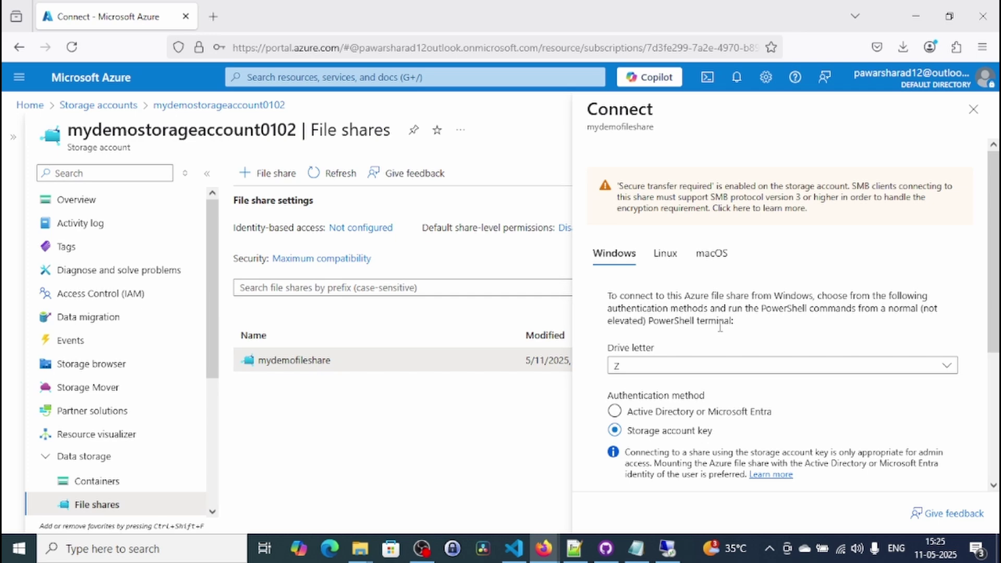
pyautogui.click(704, 372)
pyautogui.click(703, 372)
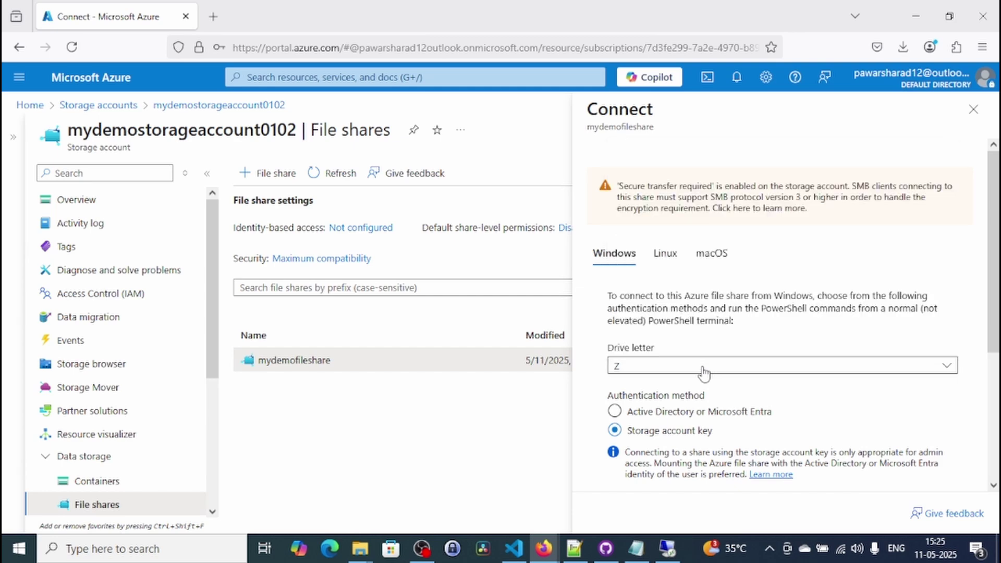
pyautogui.click(704, 371)
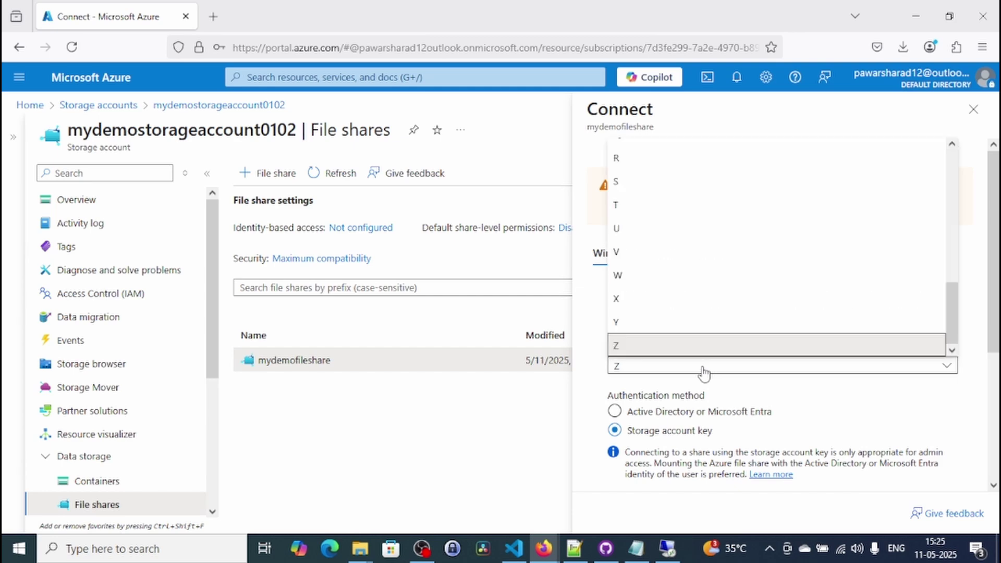
pyautogui.click(745, 365)
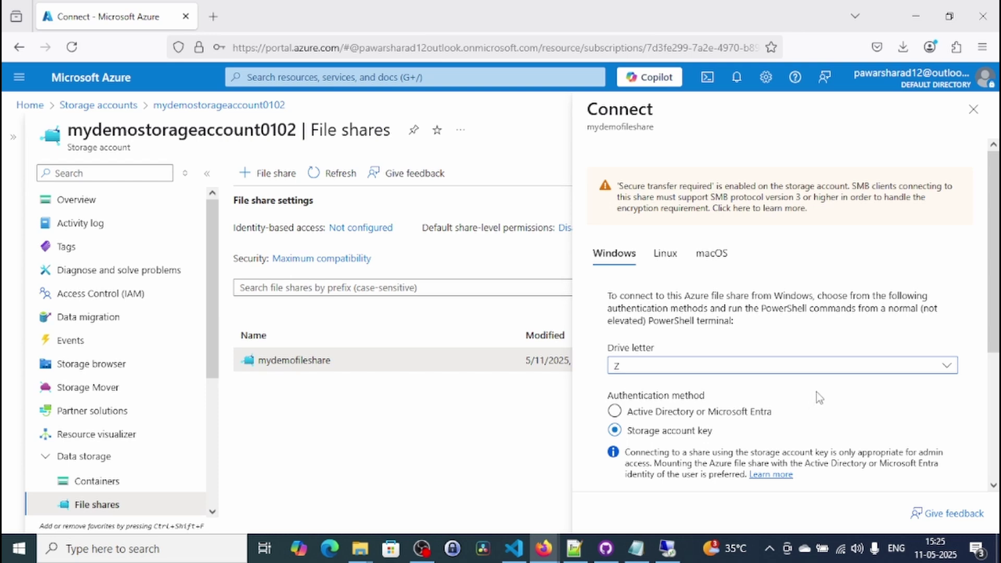
# Step: Show the Windows connection script with storage account key authentication and copy the whole script to the clipboard
pyautogui.scroll(-3, 975, 357)
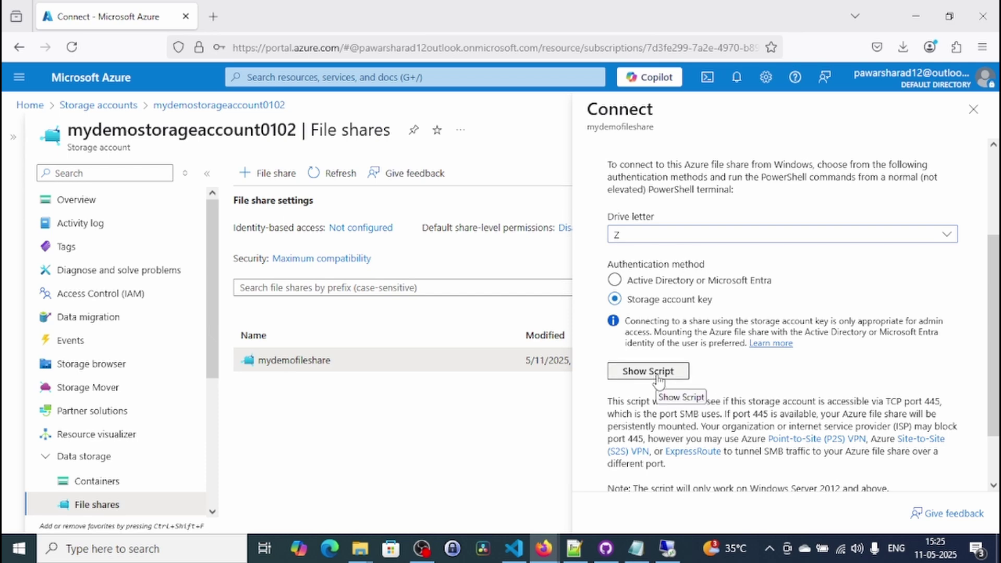
pyautogui.scroll(-2, 725, 379)
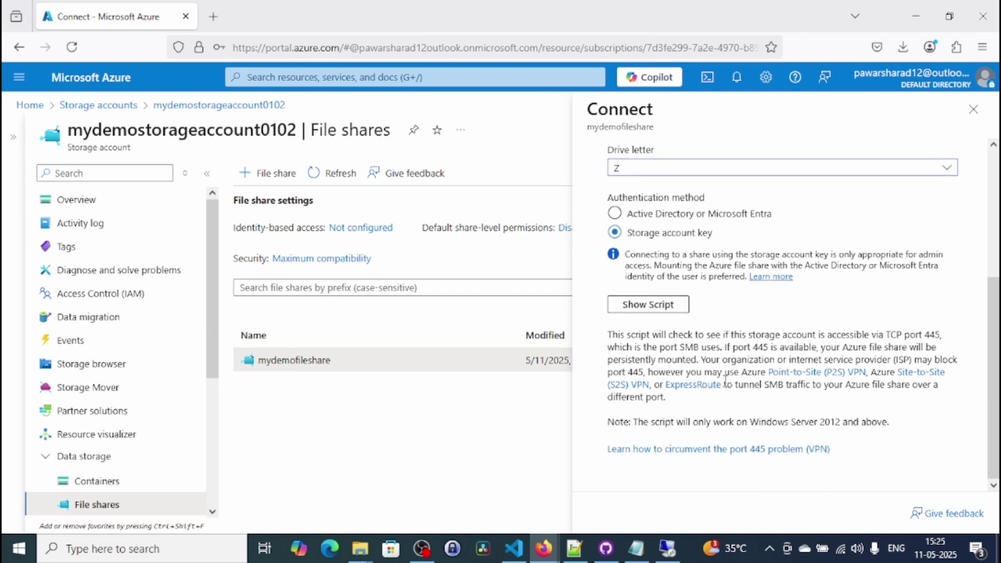
pyautogui.click(649, 309)
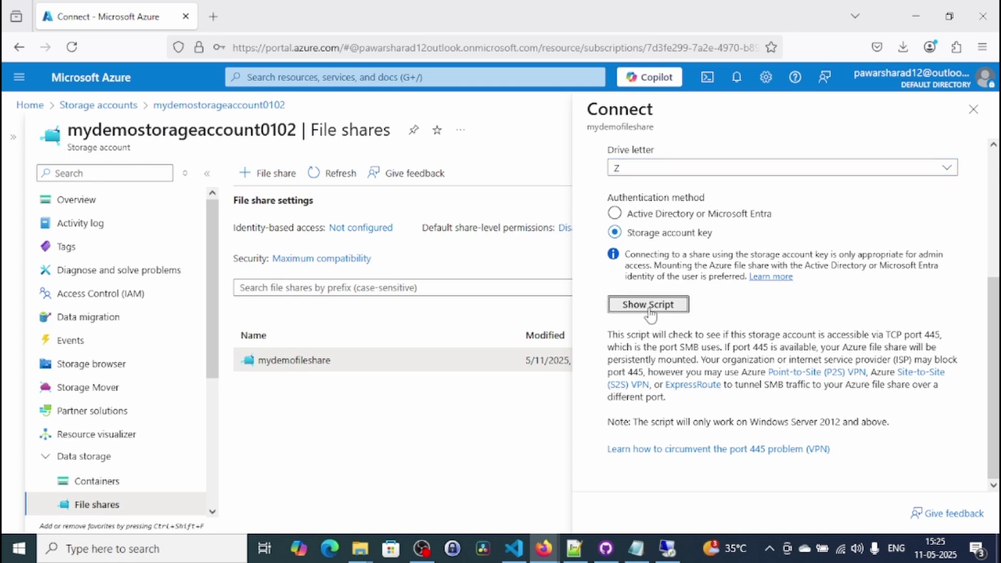
pyautogui.scroll(-4, 740, 318)
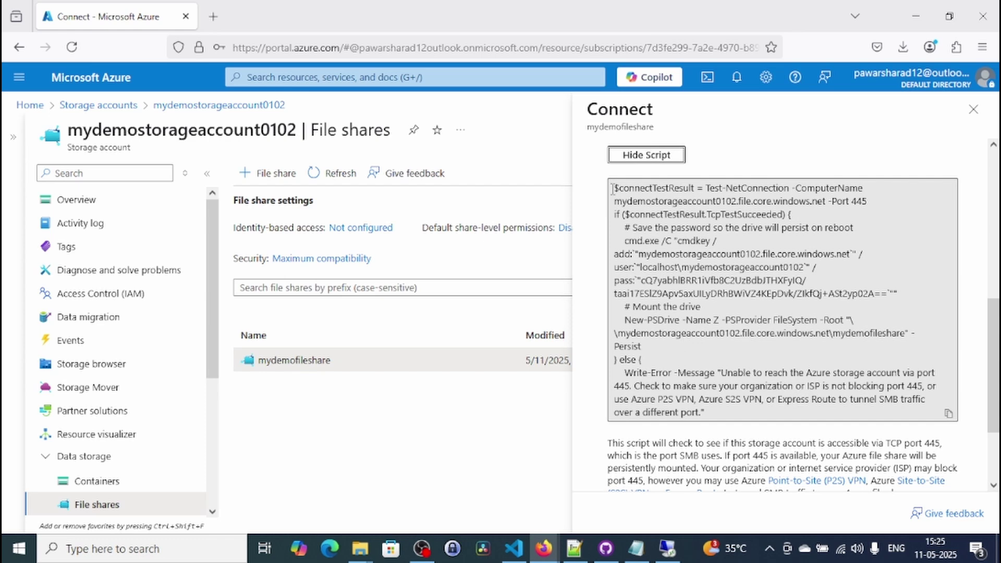
pyautogui.click(617, 188)
pyautogui.hotkey('ctrl', 'a')
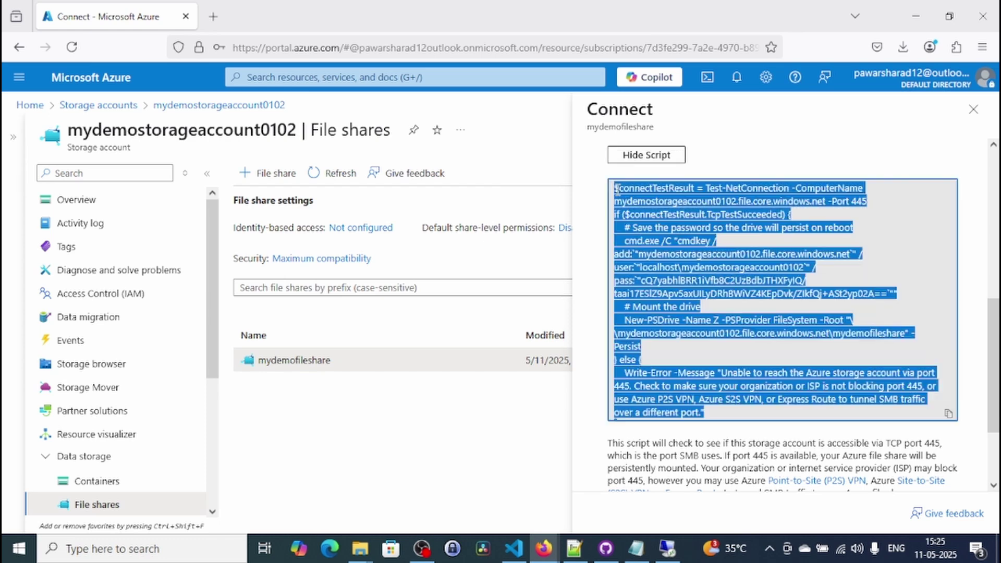
pyautogui.click(713, 228)
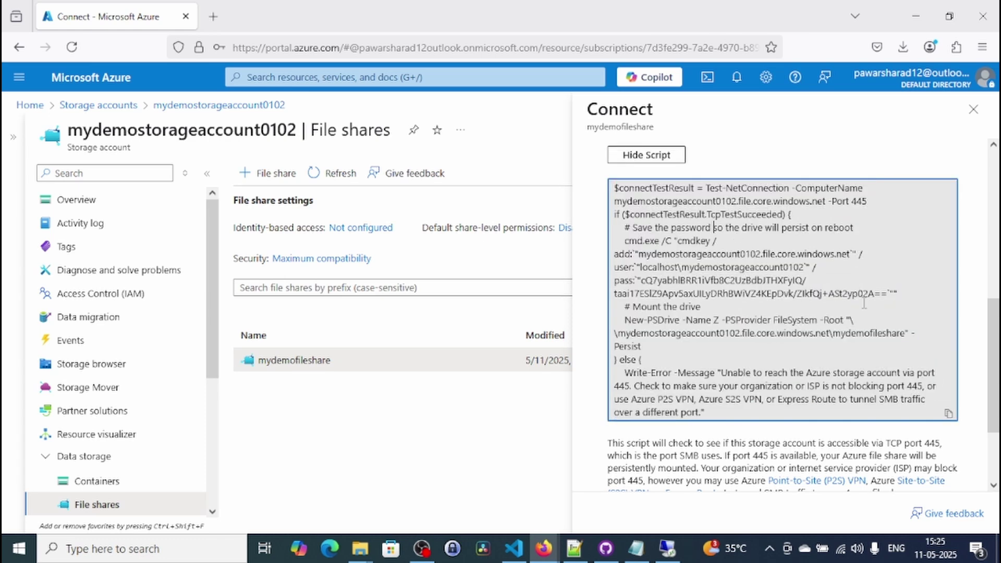
pyautogui.click(947, 413)
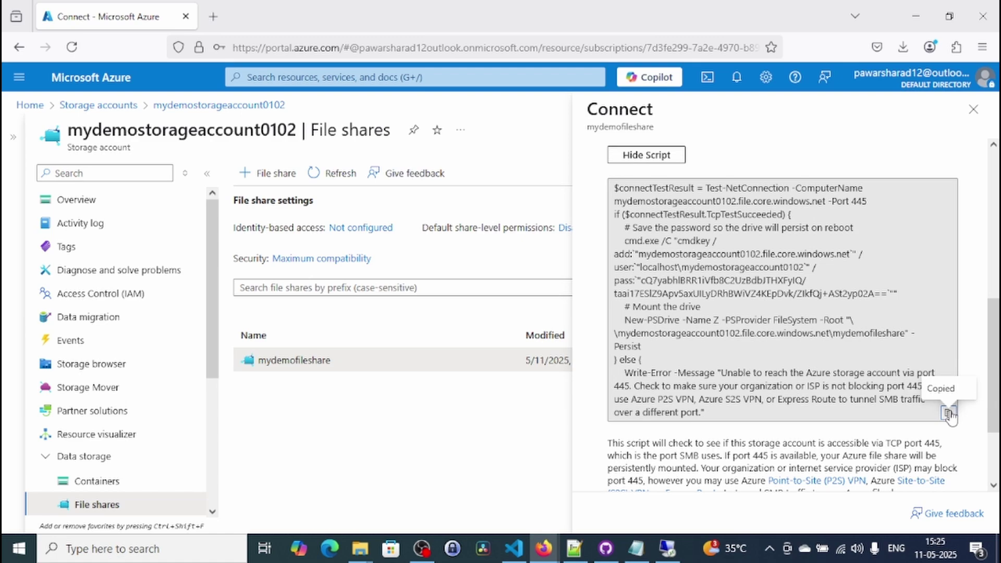
# Step: Switch to the virtual machine's Remote Desktop session and open Windows PowerShell ISE as administrator
pyautogui.moveTo(667, 548)
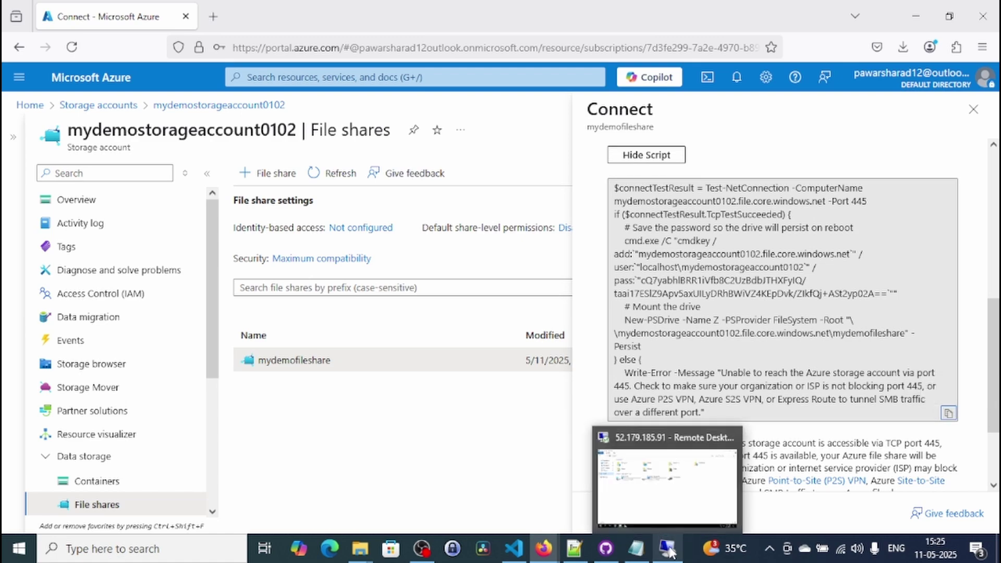
pyautogui.click(692, 477)
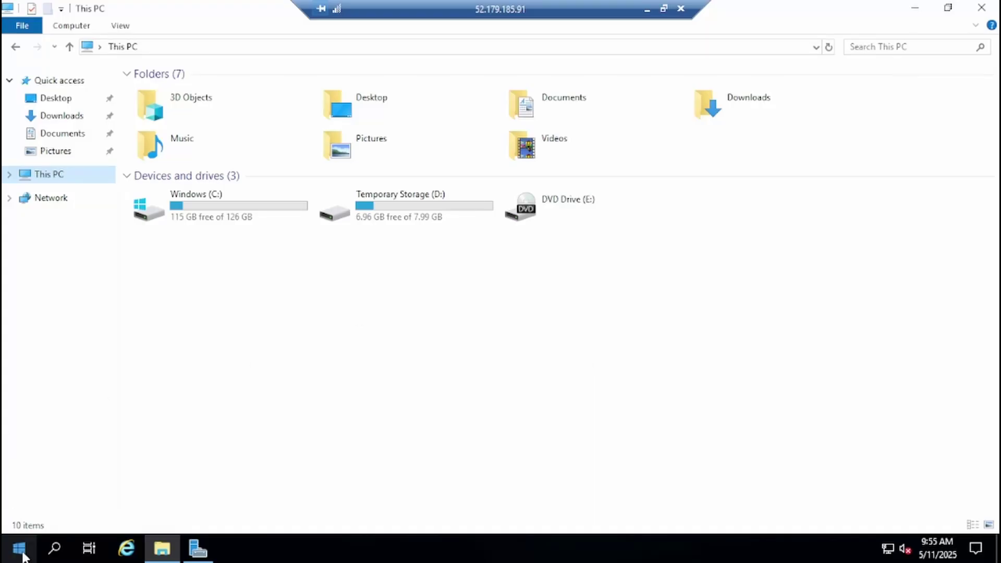
pyautogui.click(22, 553)
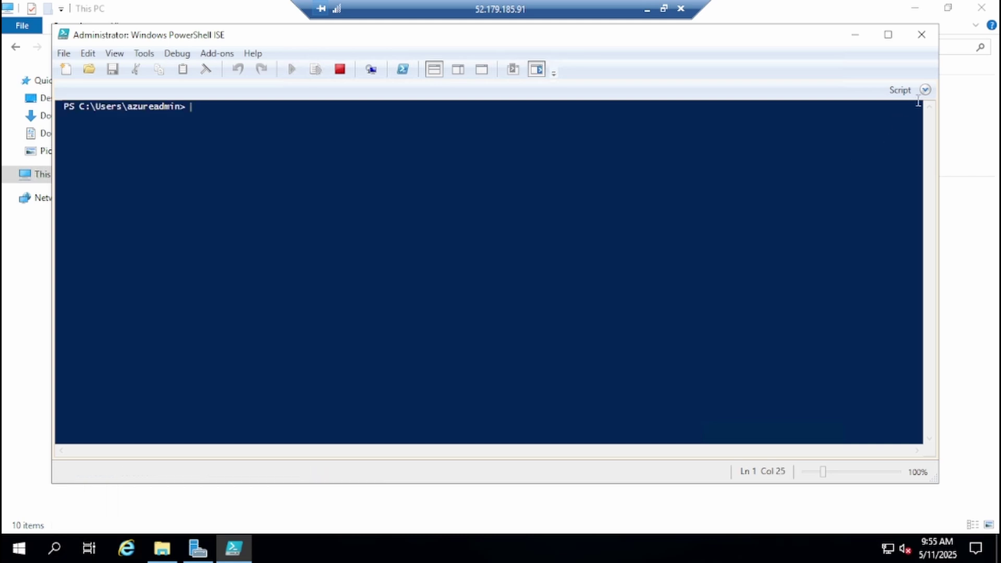
# Step: Paste the copied connection script, including its storage account key, into the empty Untitled1.ps1 script and close the command list
pyautogui.click(925, 89)
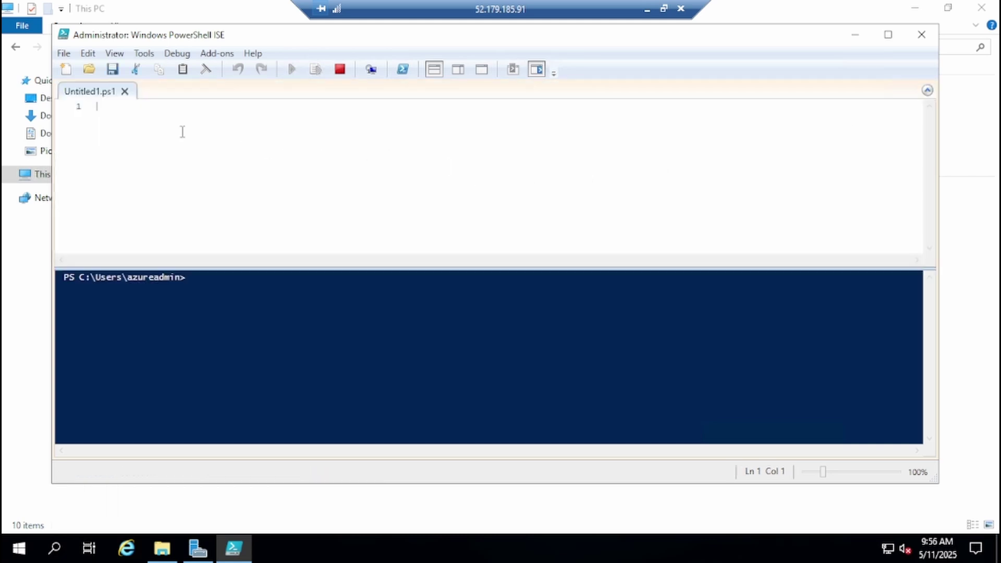
pyautogui.hotkey('ctrl', 'v')
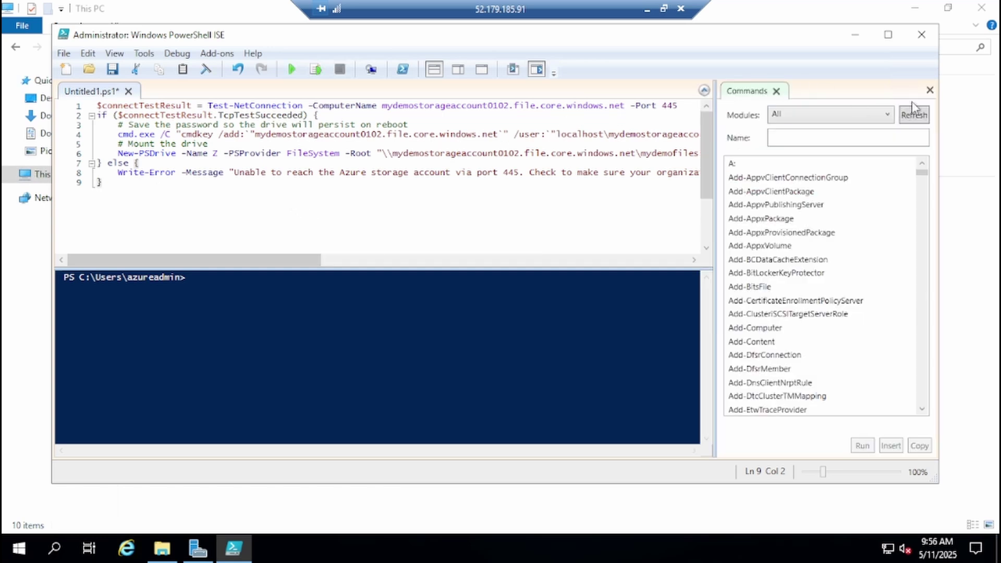
pyautogui.click(930, 90)
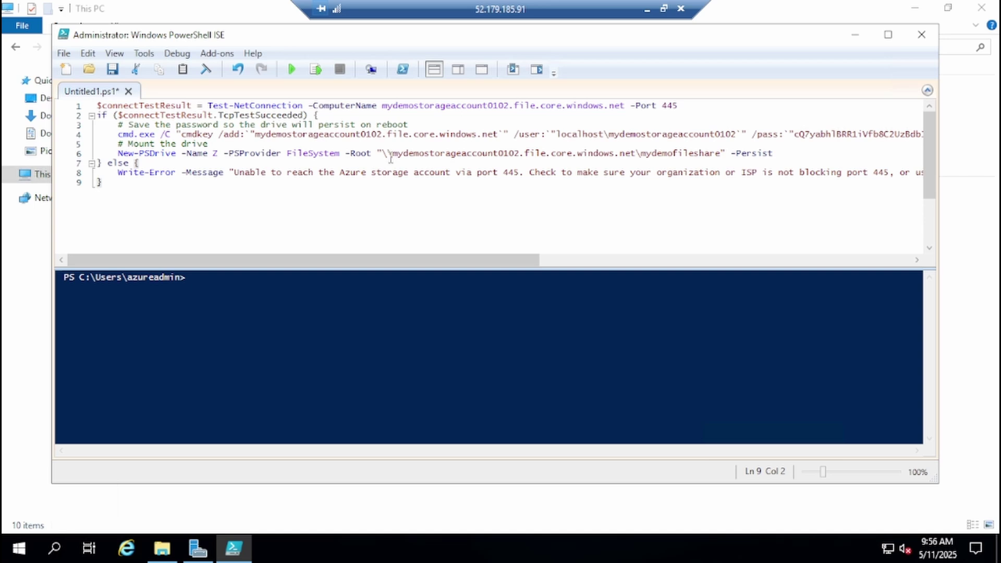
# Step: Examine the storage account address, file share name and drive name in the script's New-PSDrive command
pyautogui.moveTo(394, 155); pyautogui.dragTo(639, 159)
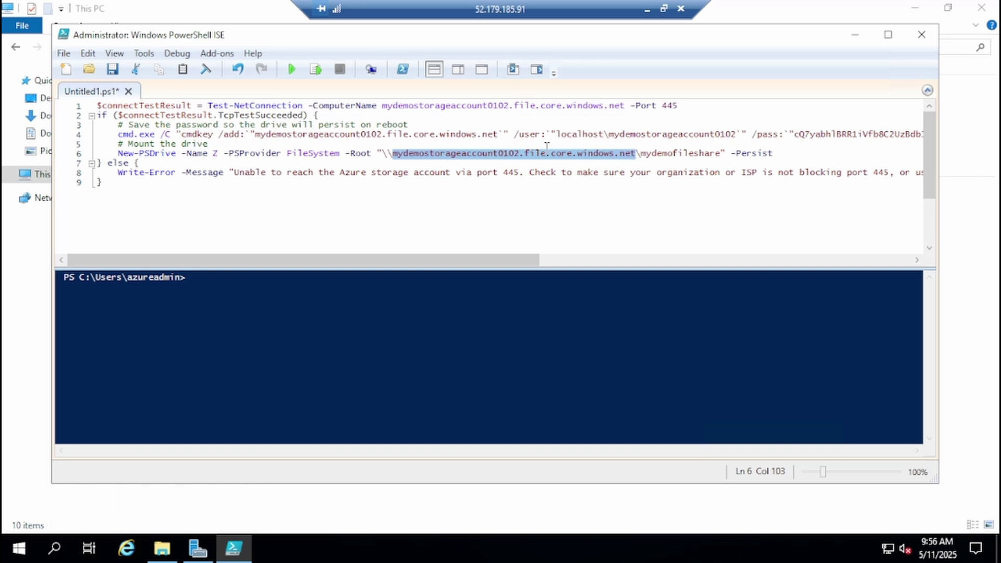
pyautogui.moveTo(547, 146); pyautogui.dragTo(684, 158)
pyautogui.click(641, 156)
pyautogui.hotkey('shift', 'Up')
pyautogui.keyDown('shift'); pyautogui.click(714, 153); pyautogui.keyUp('shift')
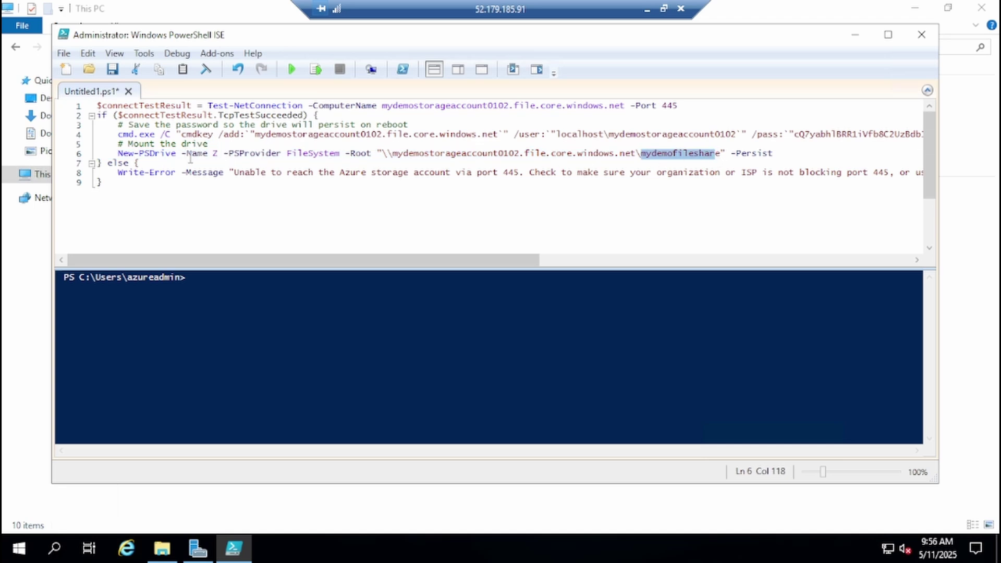
pyautogui.moveTo(187, 154); pyautogui.dragTo(216, 153)
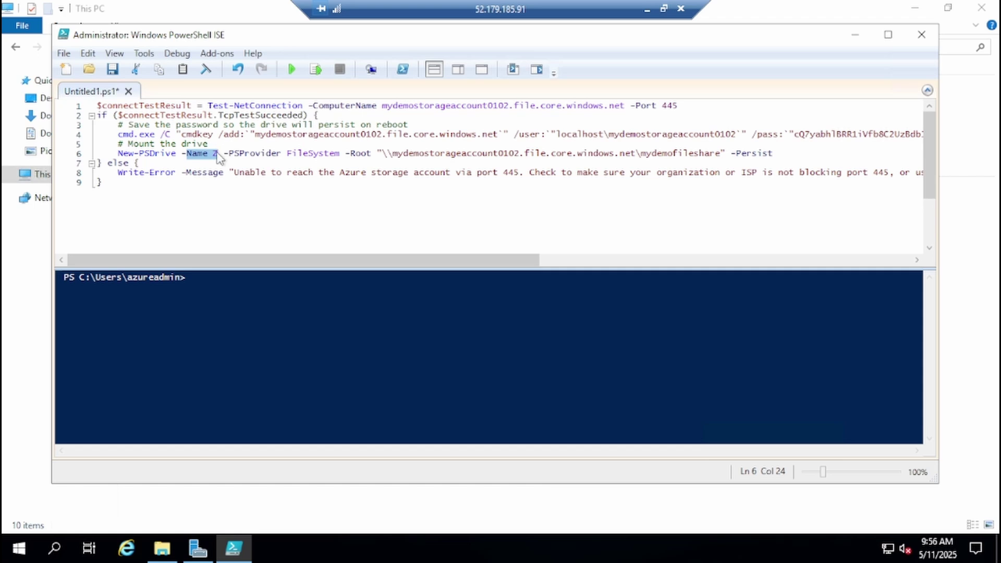
pyautogui.click(190, 144)
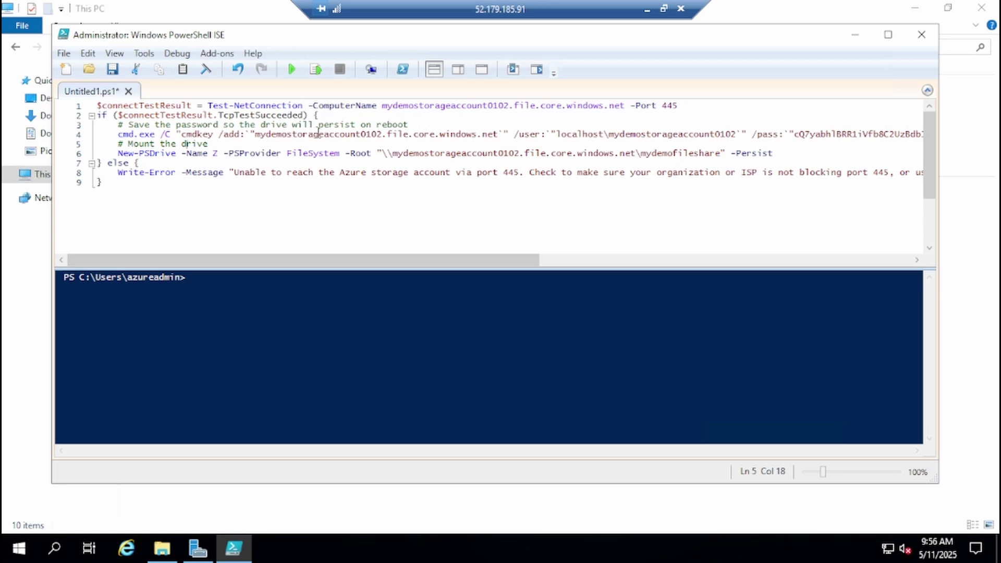
# Step: Examine the user name and the full password argument in the script's cmdkey command
pyautogui.moveTo(416, 265); pyautogui.dragTo(464, 258)
pyautogui.hscroll(-3, 461, 187)
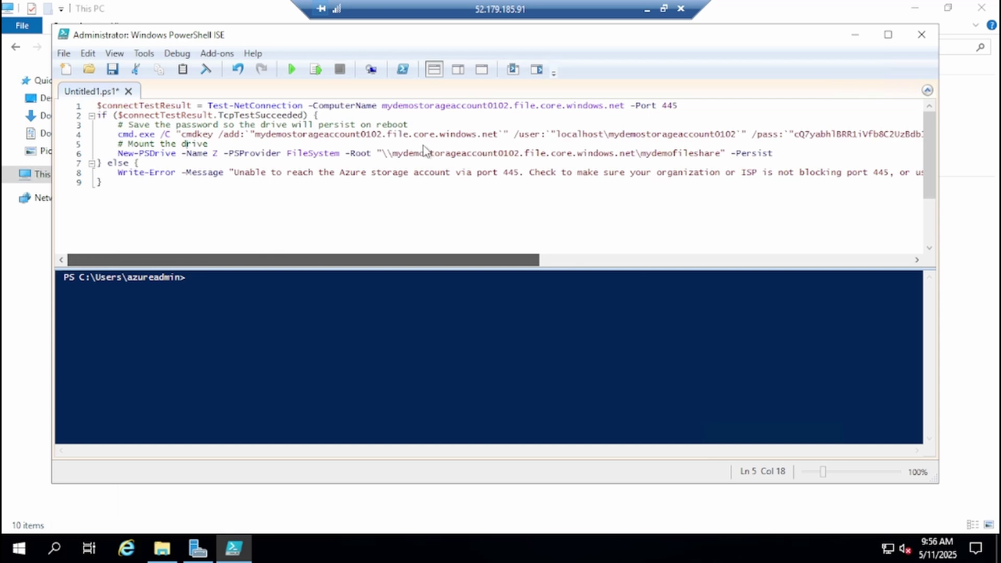
pyautogui.doubleClick(528, 134)
pyautogui.doubleClick(584, 135)
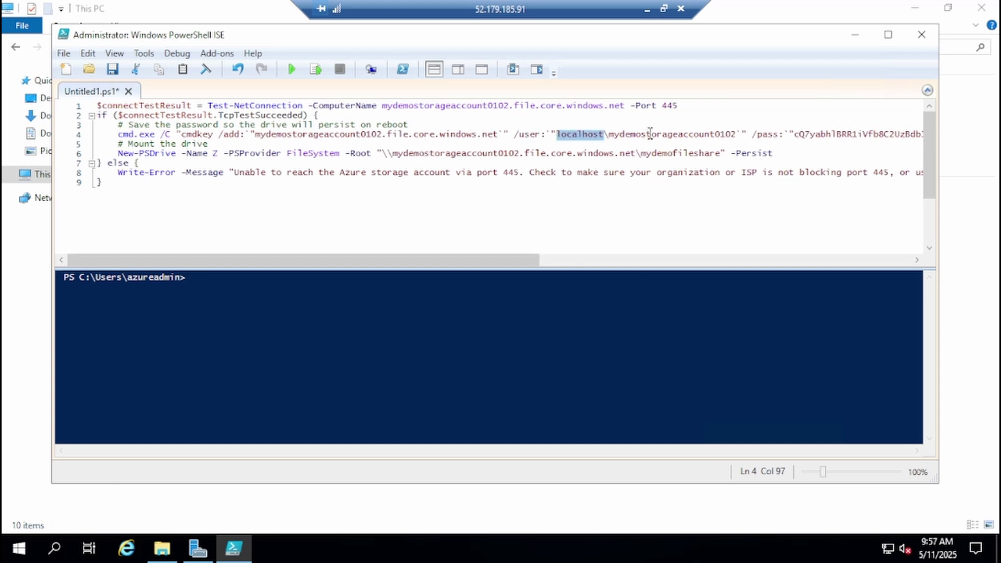
pyautogui.doubleClick(649, 135)
pyautogui.moveTo(519, 260); pyautogui.dragTo(753, 263)
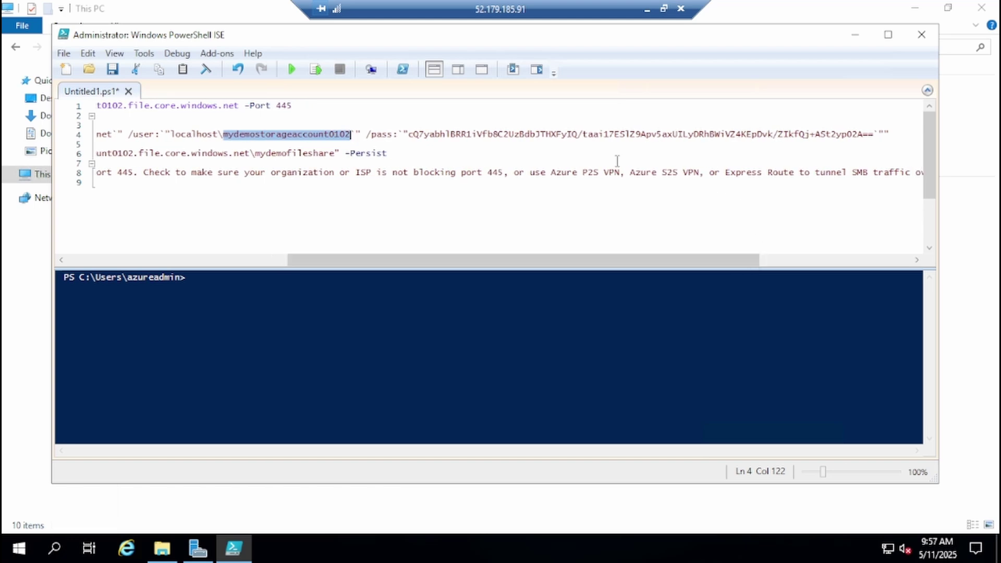
# Step: Minimize the remote session, close the share's connection options in the Azure portal, and open the storage account's access keys
pyautogui.click(649, 12)
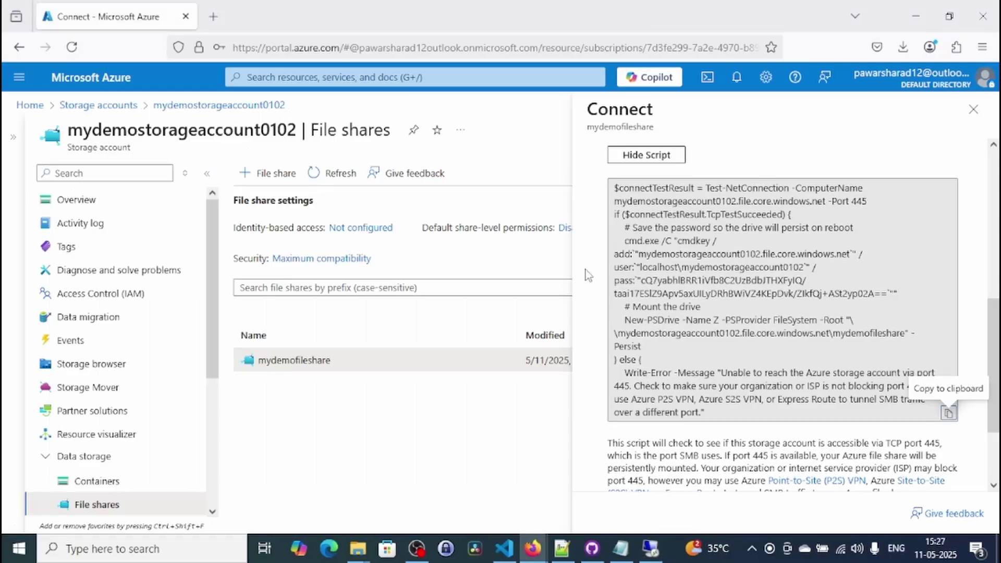
pyautogui.click(975, 115)
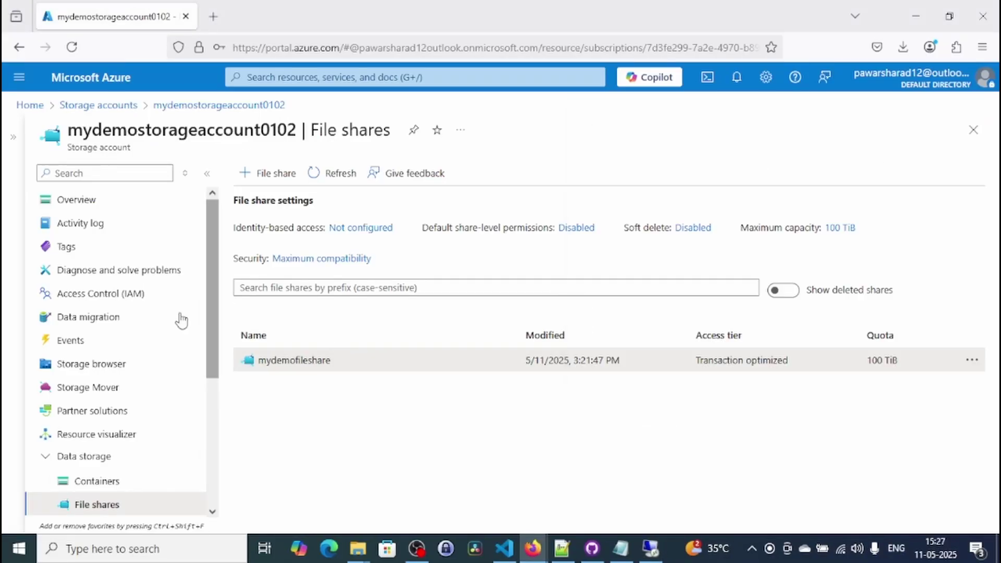
pyautogui.scroll(-3, 130, 427)
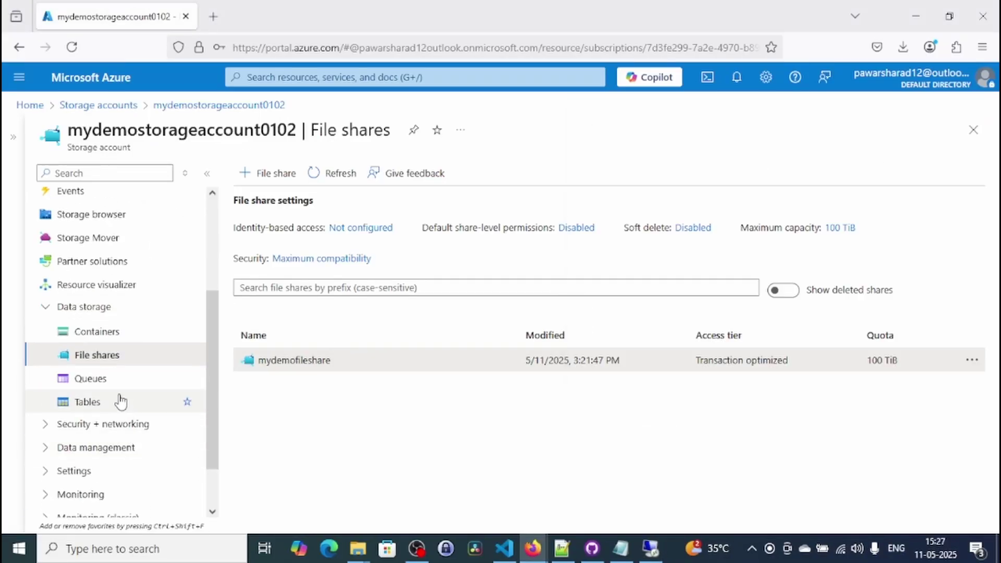
pyautogui.click(134, 424)
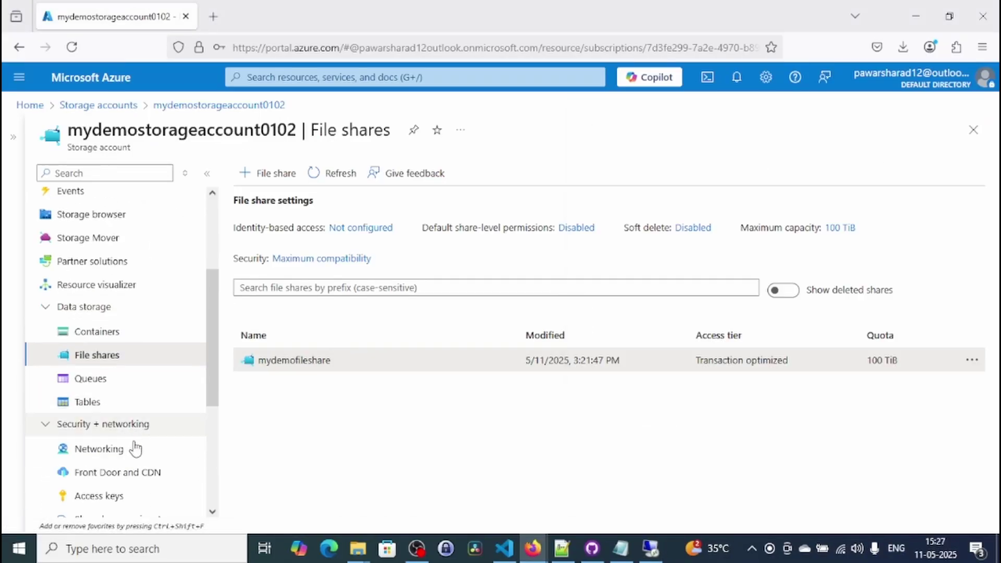
pyautogui.click(139, 495)
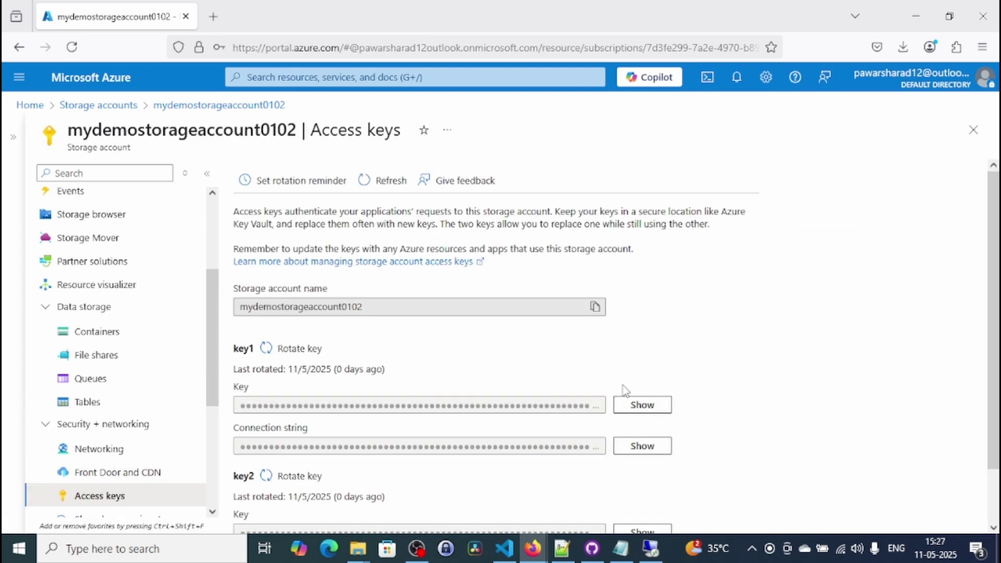
# Step: Reveal the storage account's key1 value and compare it with the password argument in the remote session's connection script
pyautogui.click(639, 409)
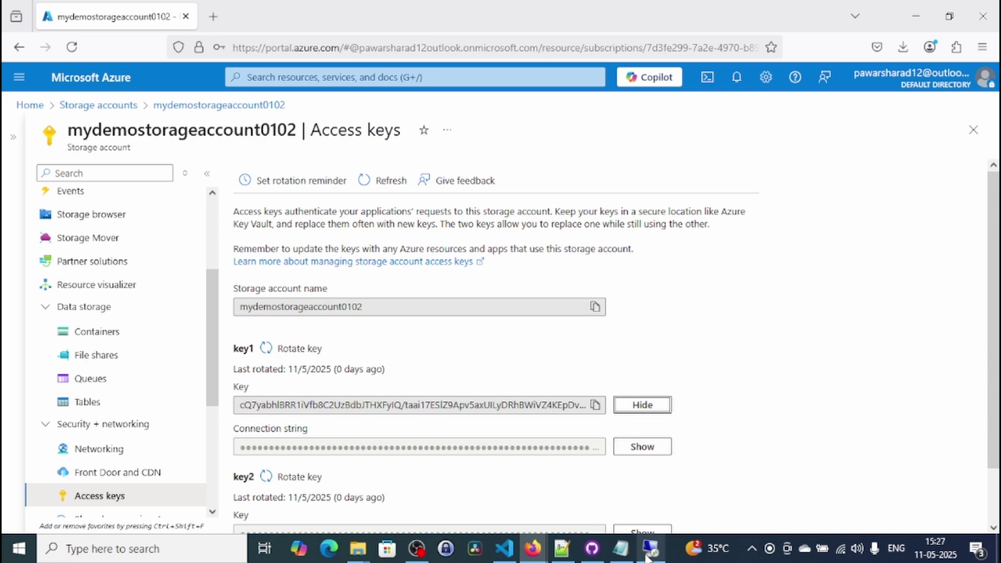
pyautogui.moveTo(648, 554)
pyautogui.click(669, 477)
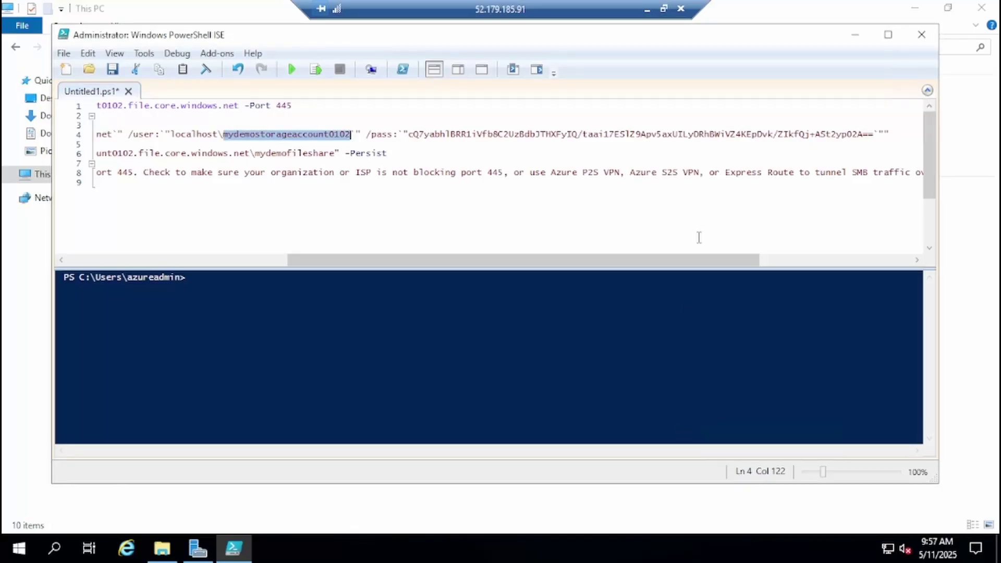
pyautogui.click(409, 134)
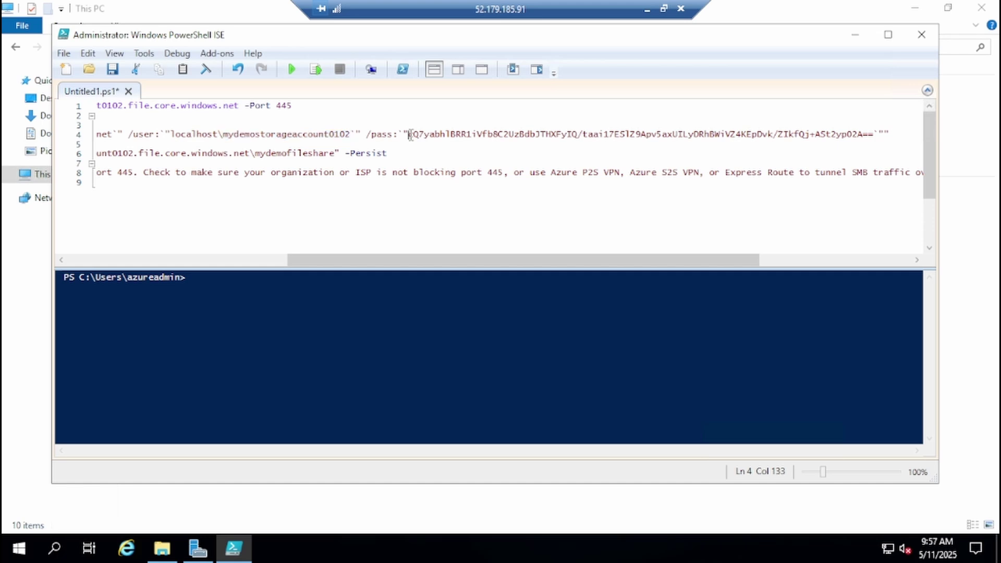
pyautogui.moveTo(410, 134); pyautogui.dragTo(665, 141)
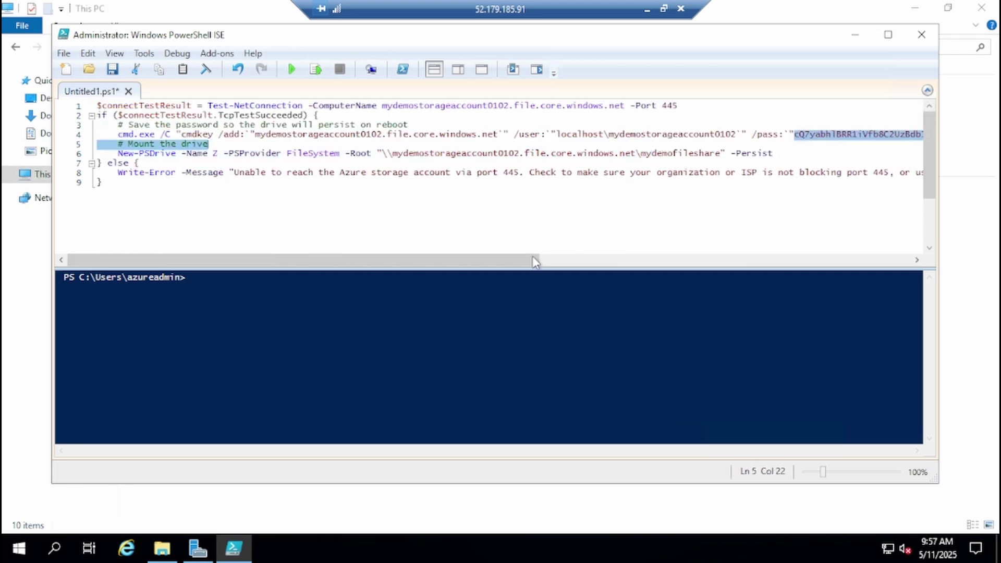
# Step: Run the connection script on the virtual machine and open the mounted mydemofileshare drive in File Explorer
pyautogui.click(545, 211)
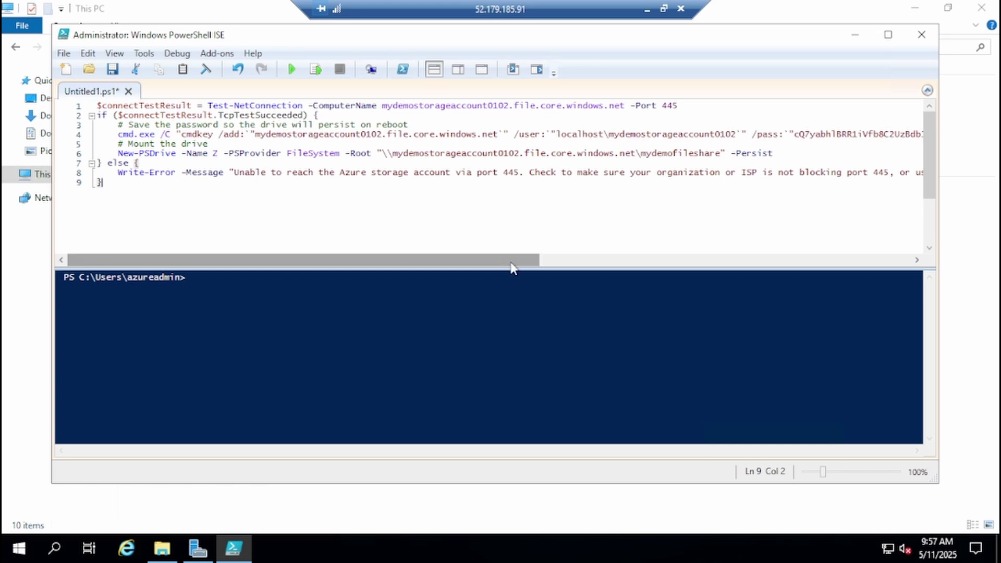
pyautogui.moveTo(514, 261); pyautogui.dragTo(474, 274)
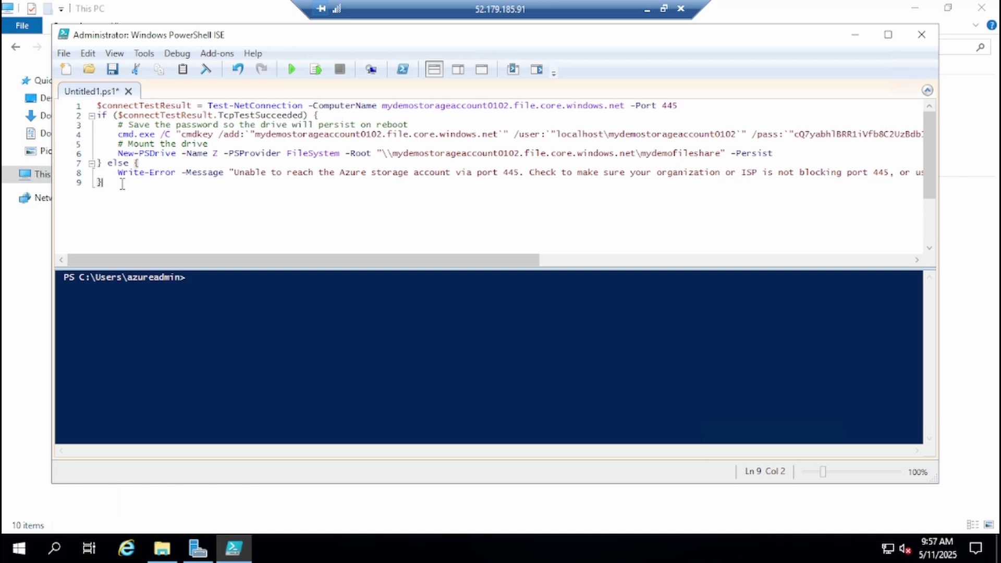
pyautogui.click(292, 70)
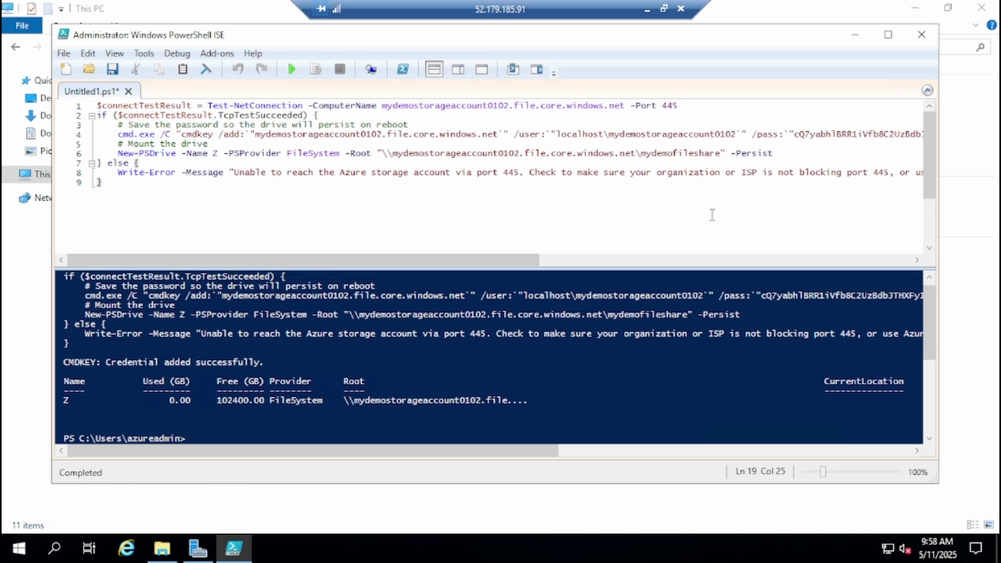
pyautogui.click(858, 36)
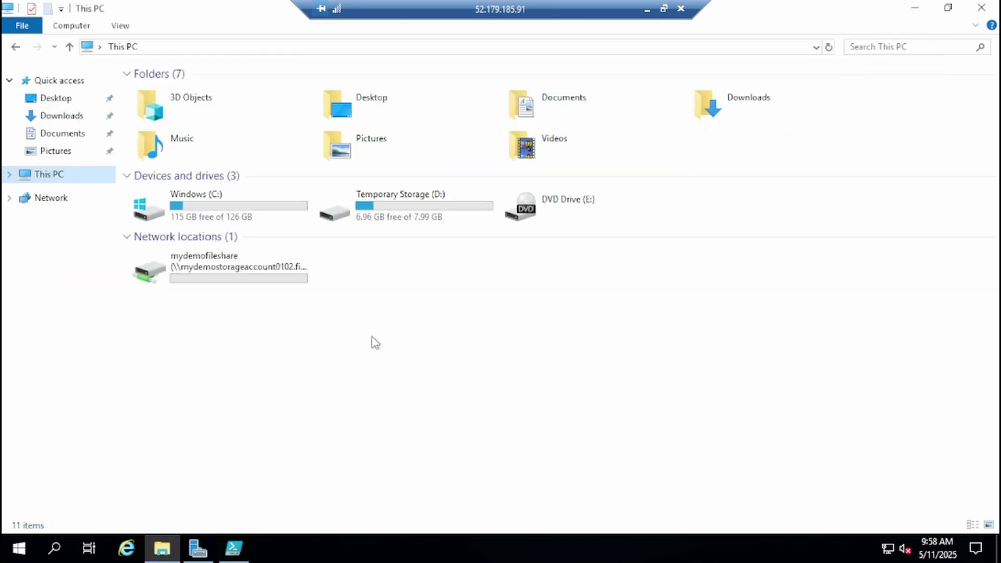
pyautogui.doubleClick(268, 276)
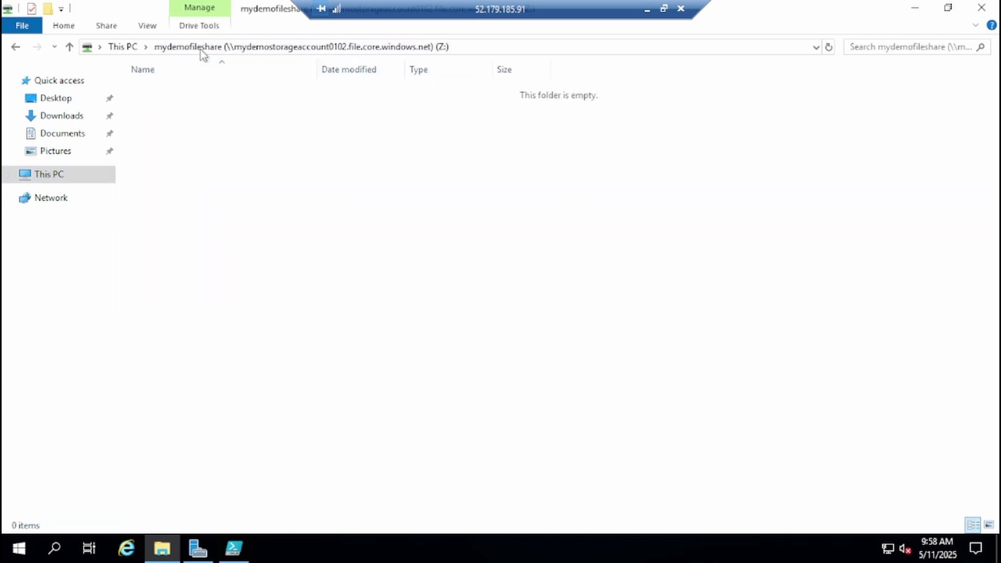
# Step: Return to This PC and disconnect the mydemofileshare network drive
pyautogui.click(122, 46)
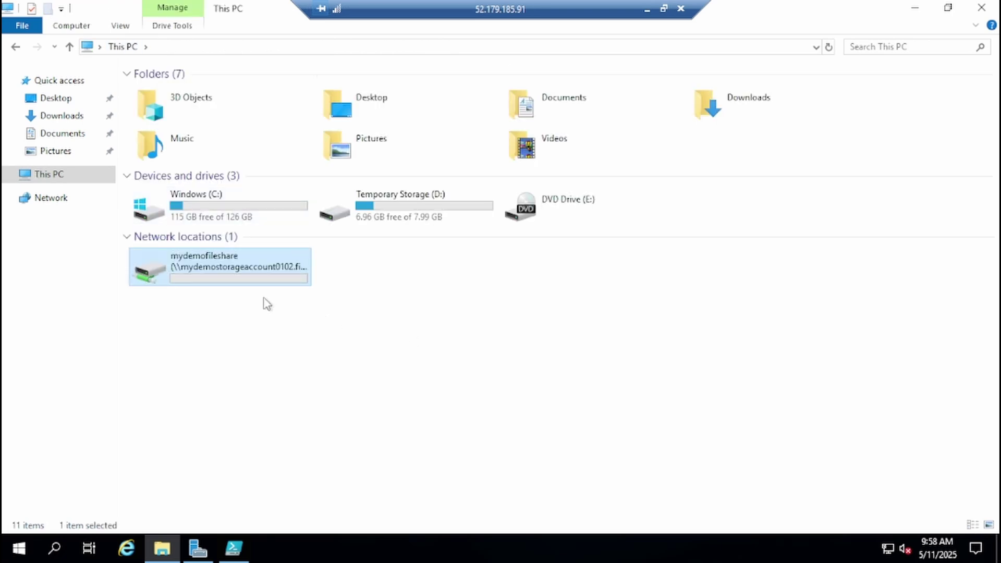
pyautogui.rightClick(240, 264)
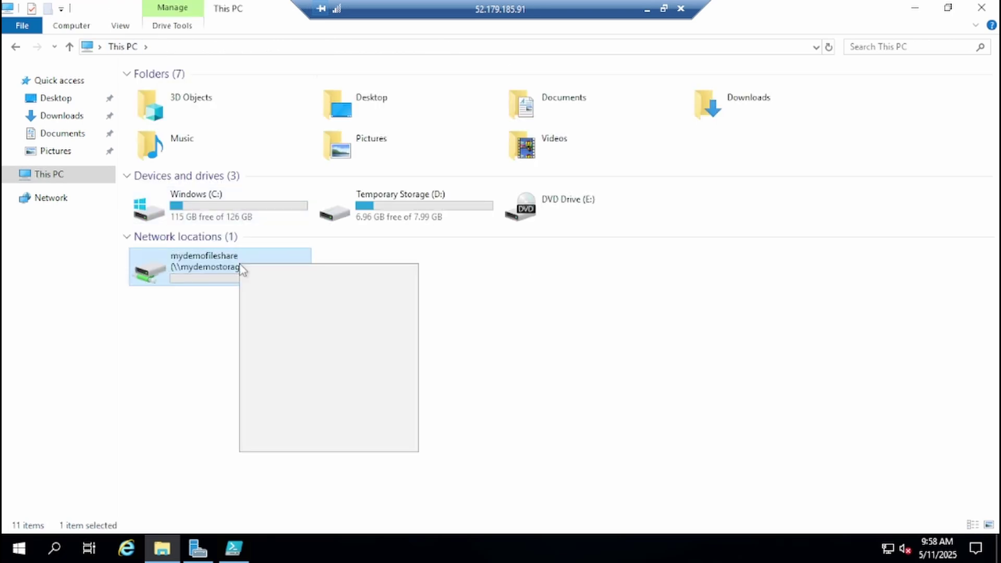
pyautogui.click(294, 360)
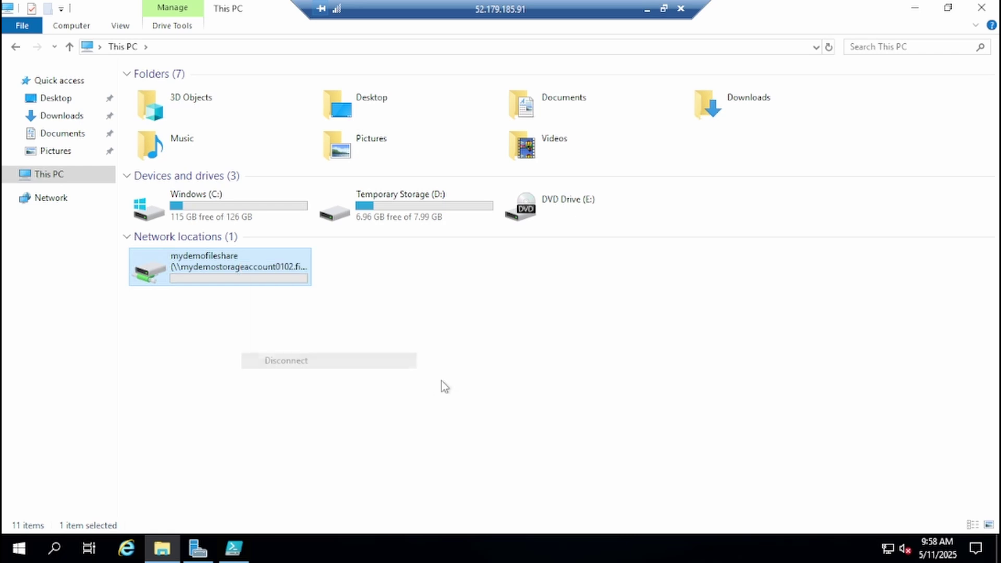
# Step: Minimize the remote session and open the demovm001 virtual machine's page in the Azure portal
pyautogui.click(647, 9)
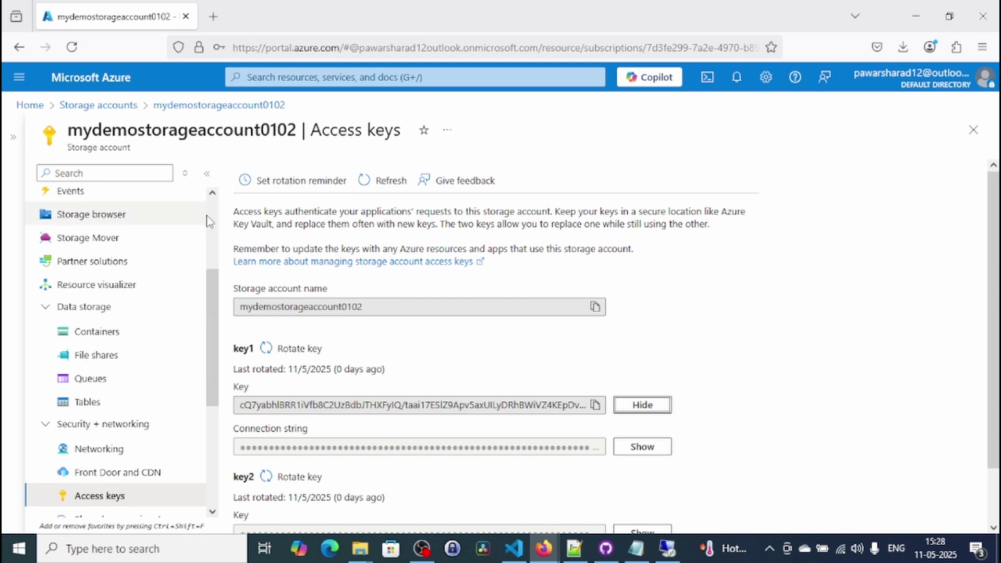
pyautogui.click(310, 76)
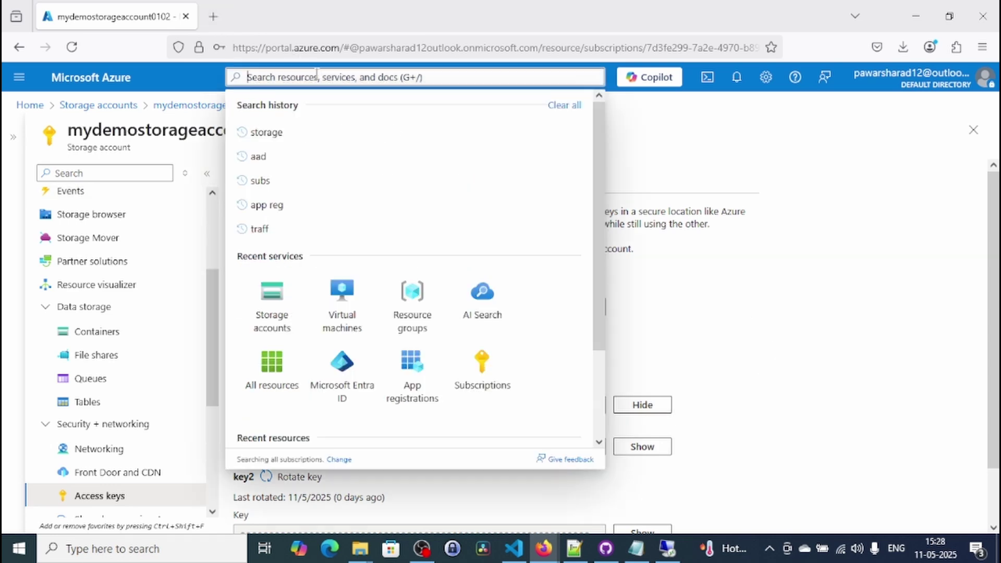
pyautogui.click(342, 297)
pyautogui.click(293, 345)
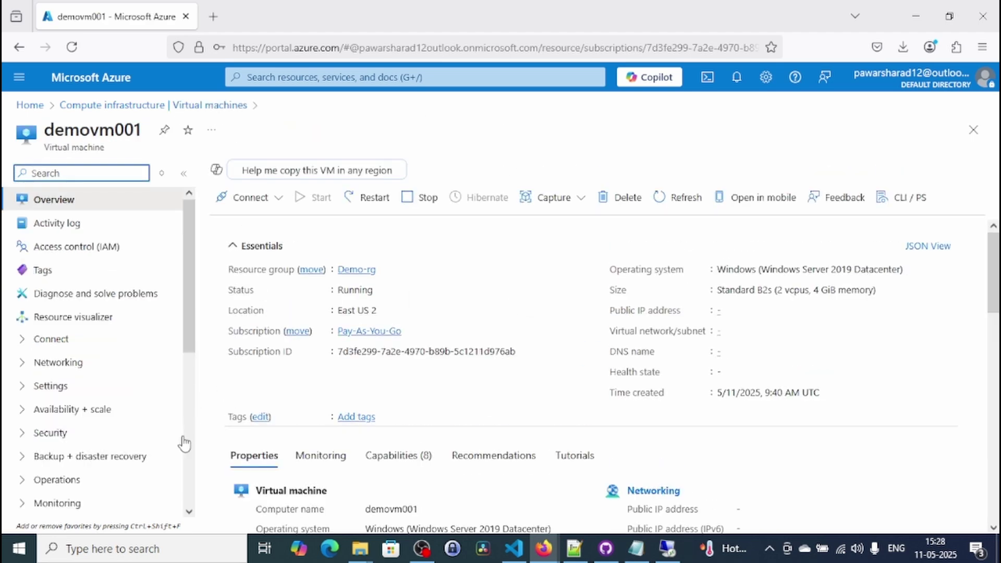
# Step: Open the virtual machine's Run command operations and bring up the RunPowerShellScript editor
pyautogui.scroll(-4, 189, 453)
pyautogui.scroll(-2, 188, 451)
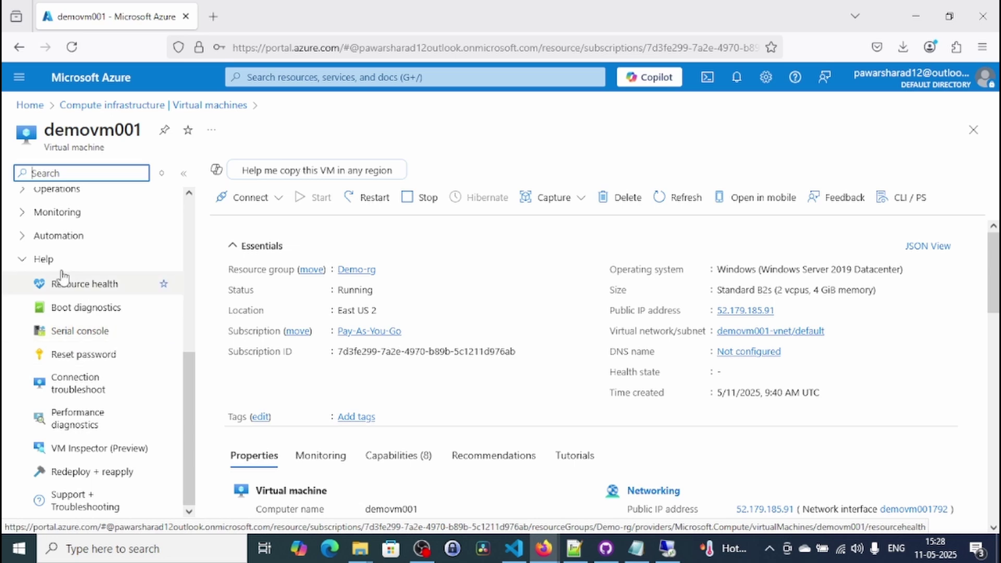
pyautogui.click(23, 259)
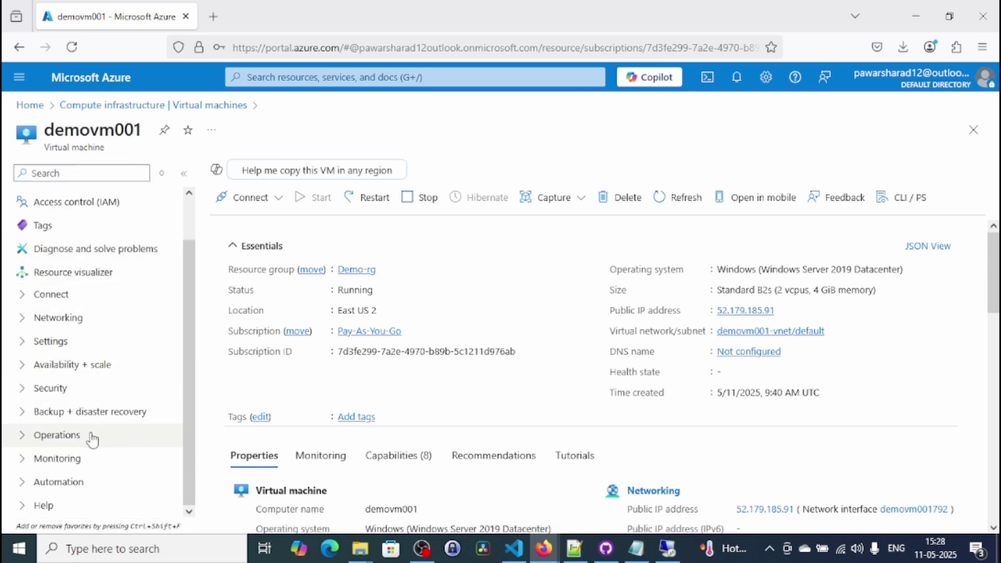
pyautogui.click(68, 439)
pyautogui.scroll(-2, 137, 457)
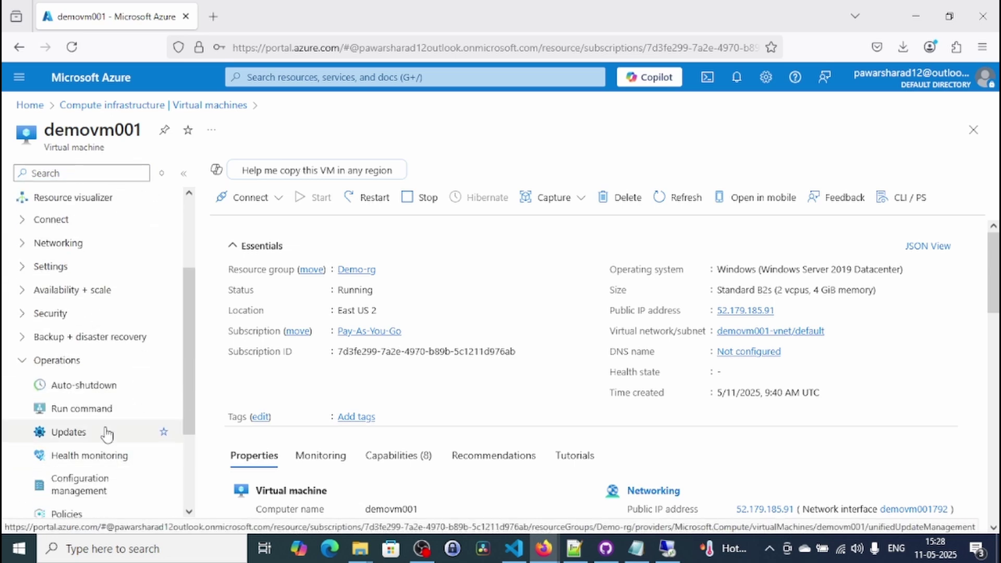
pyautogui.click(88, 408)
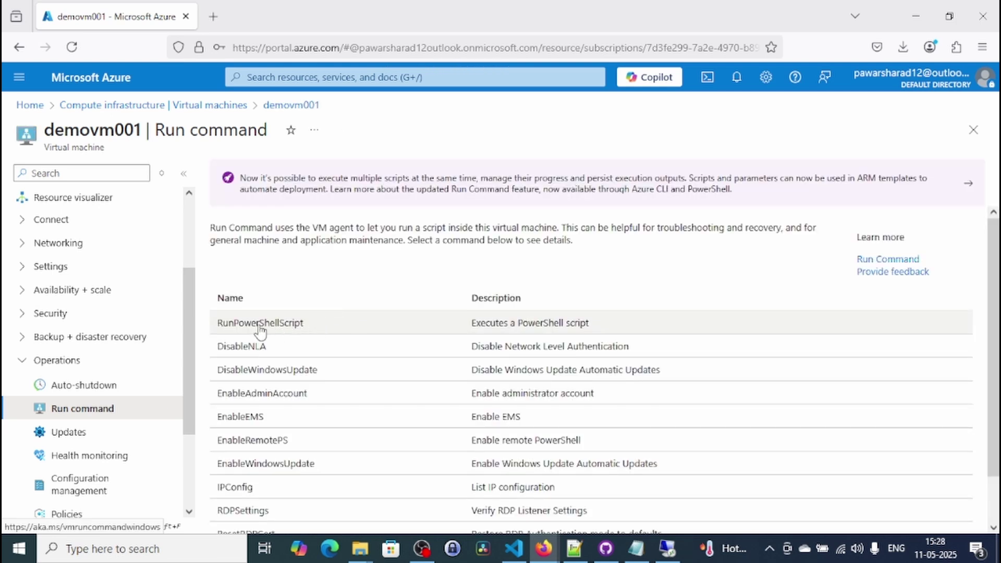
pyautogui.click(256, 328)
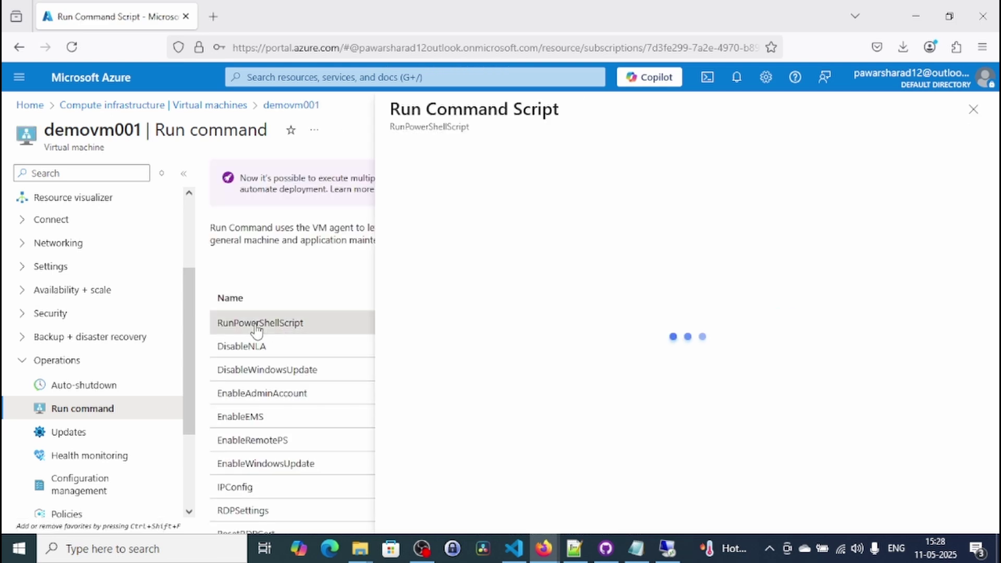
# Step: Paste the connection script, including its storage account key, into the PowerShell Script field, run it and review the output
pyautogui.click(479, 183)
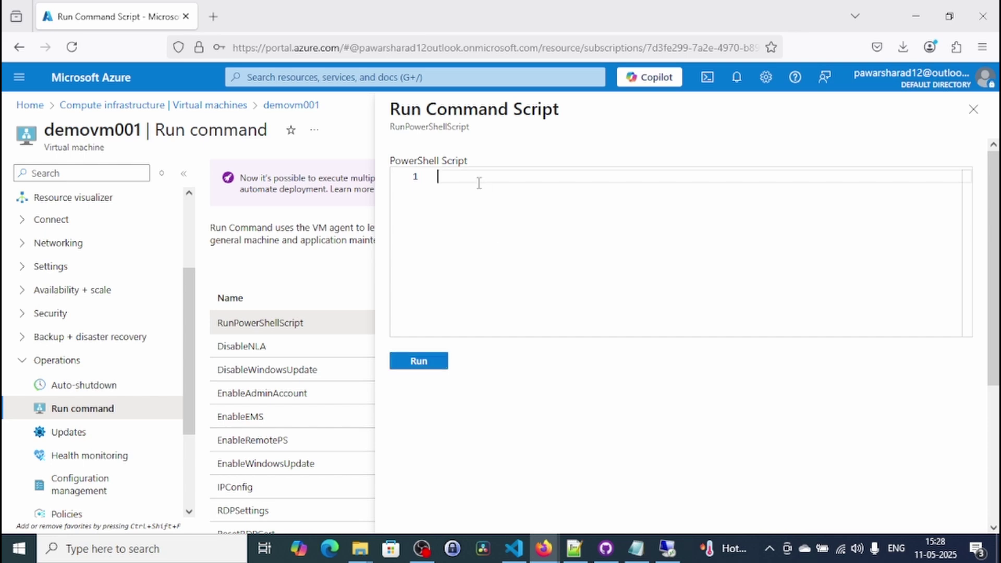
pyautogui.hotkey('ctrl', 'v')
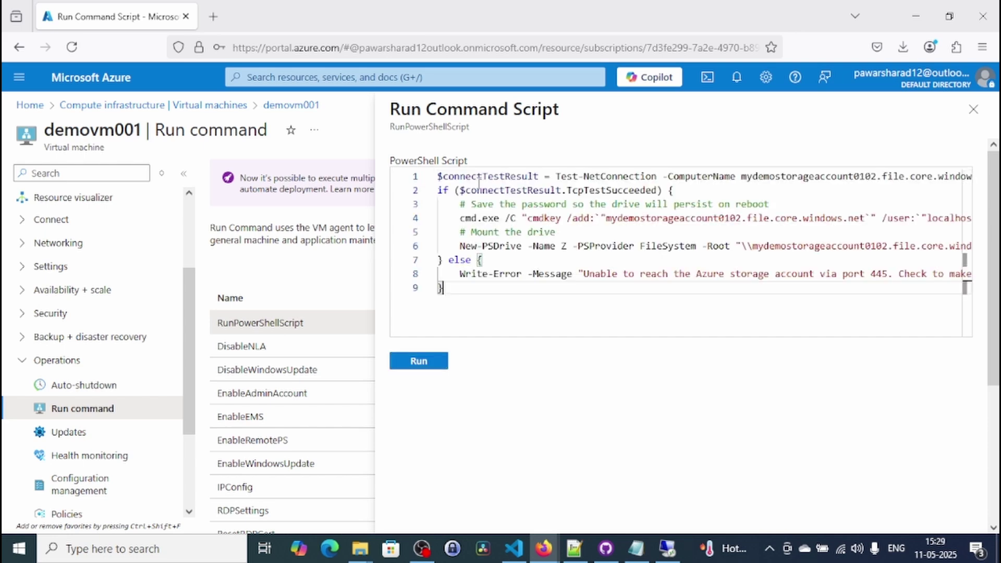
pyautogui.click(414, 365)
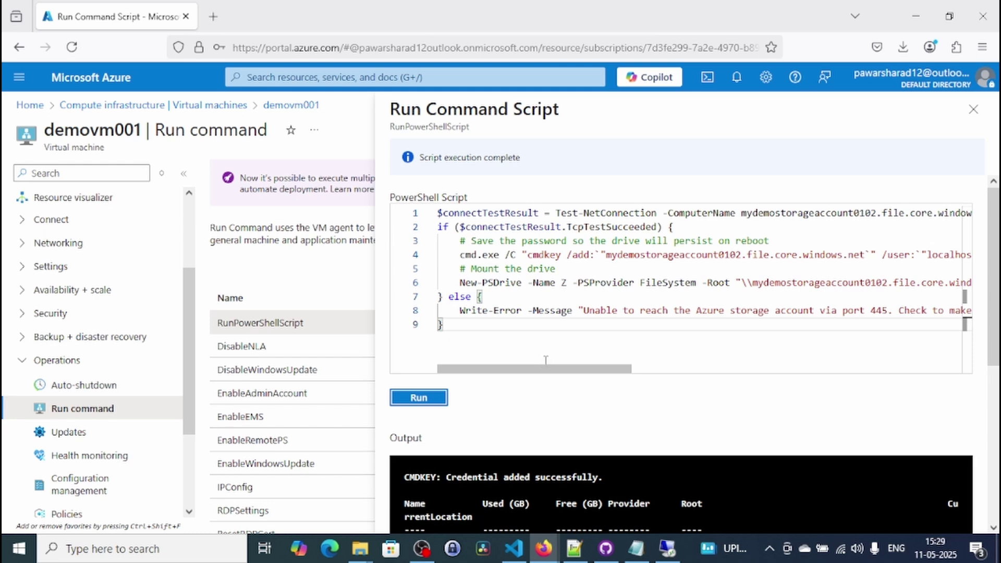
pyautogui.scroll(-3, 625, 421)
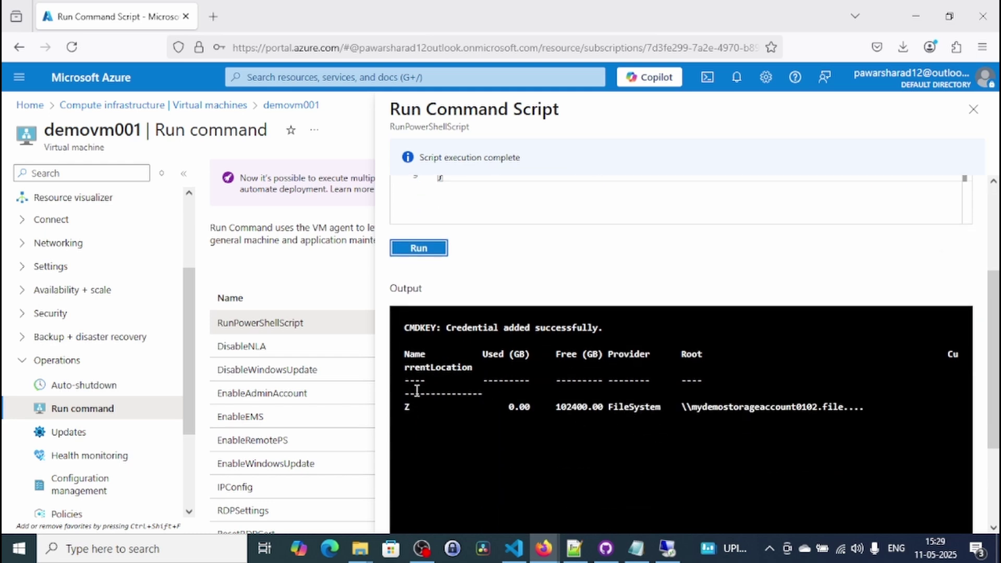